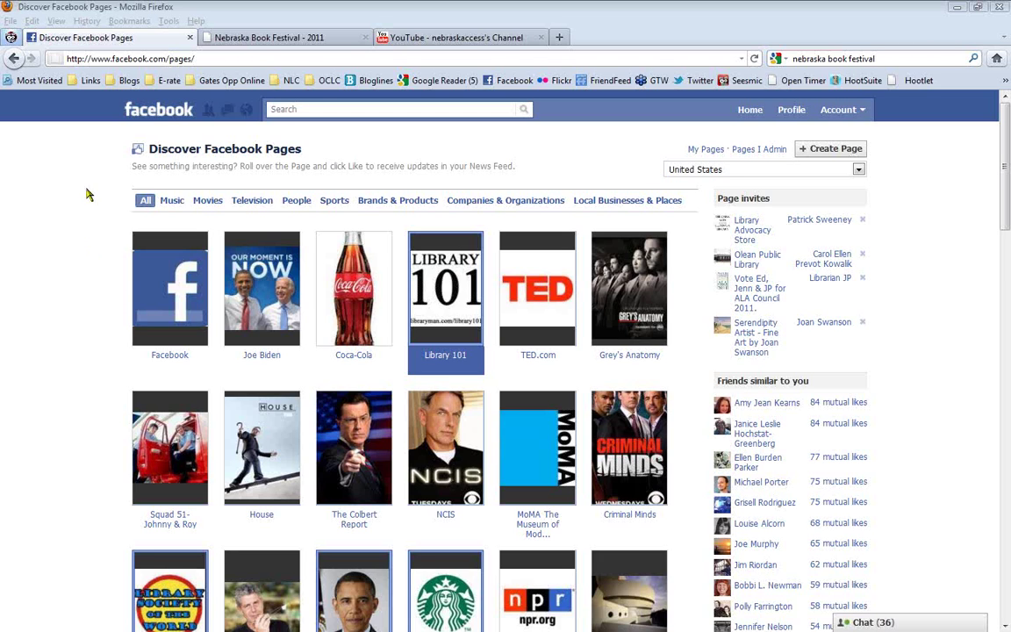
Create a new Local Business or Place page and choose Library as its category
{"action": "left_click", "coordinate": [217, 58]}
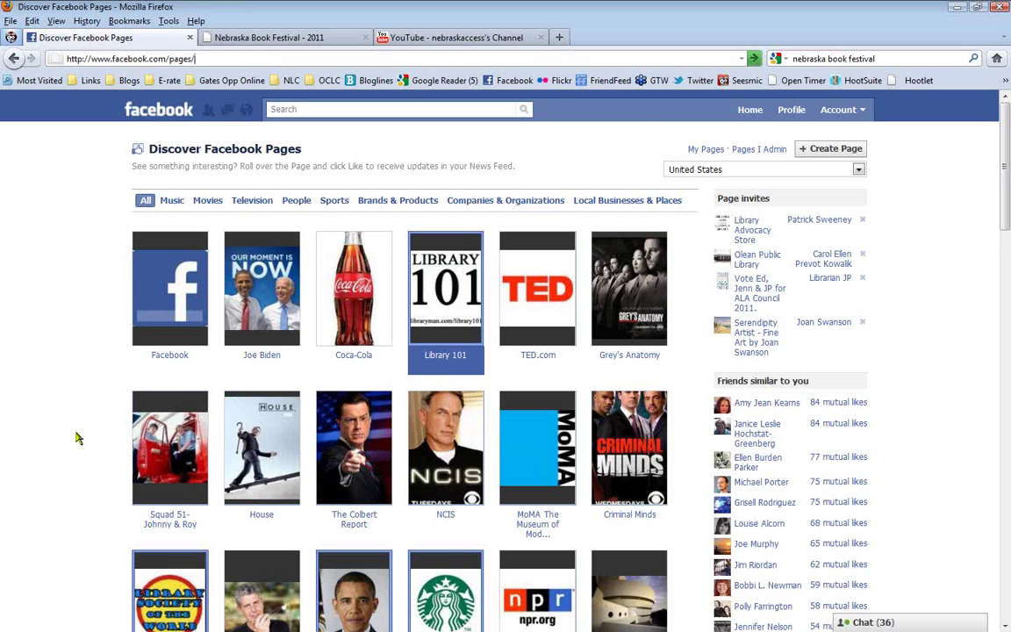
{"action": "left_click", "coordinate": [832, 161]}
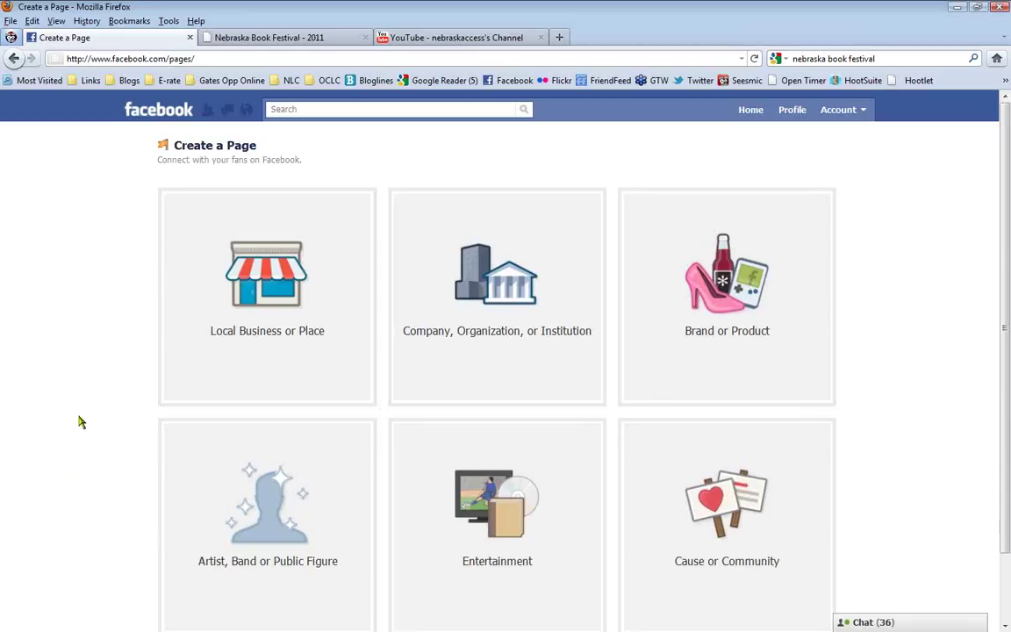
{"action": "left_click", "coordinate": [270, 278]}
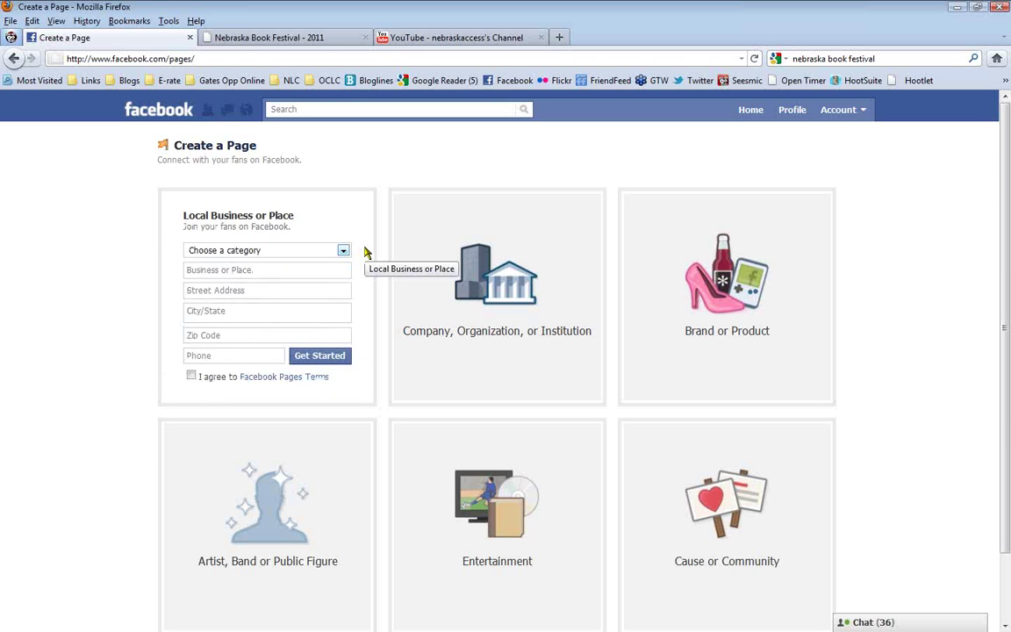
{"action": "left_click", "coordinate": [345, 252]}
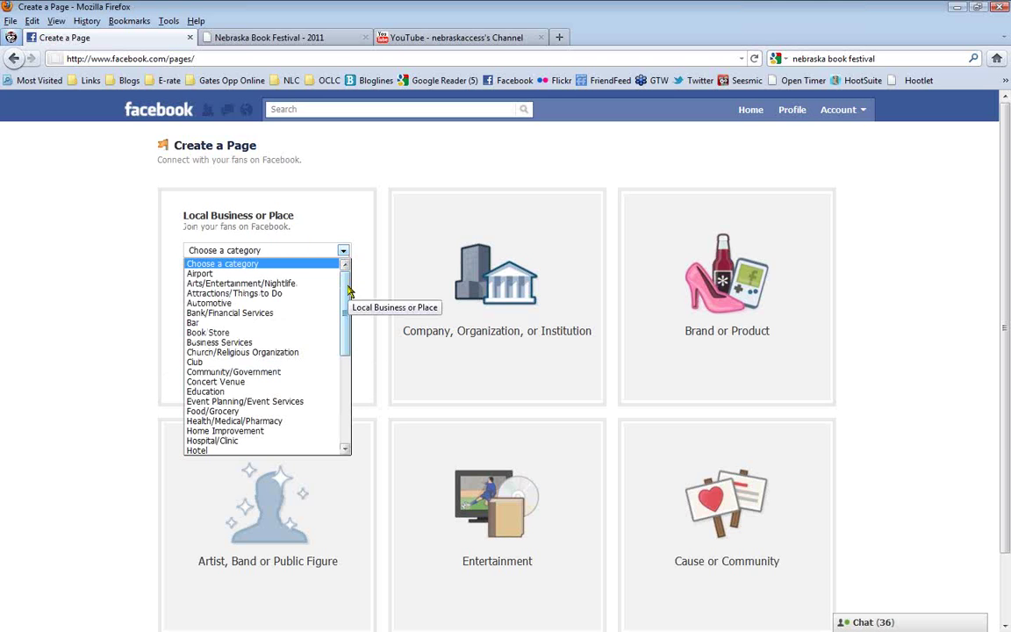
{"action": "scroll", "coordinate": [312, 315], "scroll_direction": "down", "scroll_amount": 6}
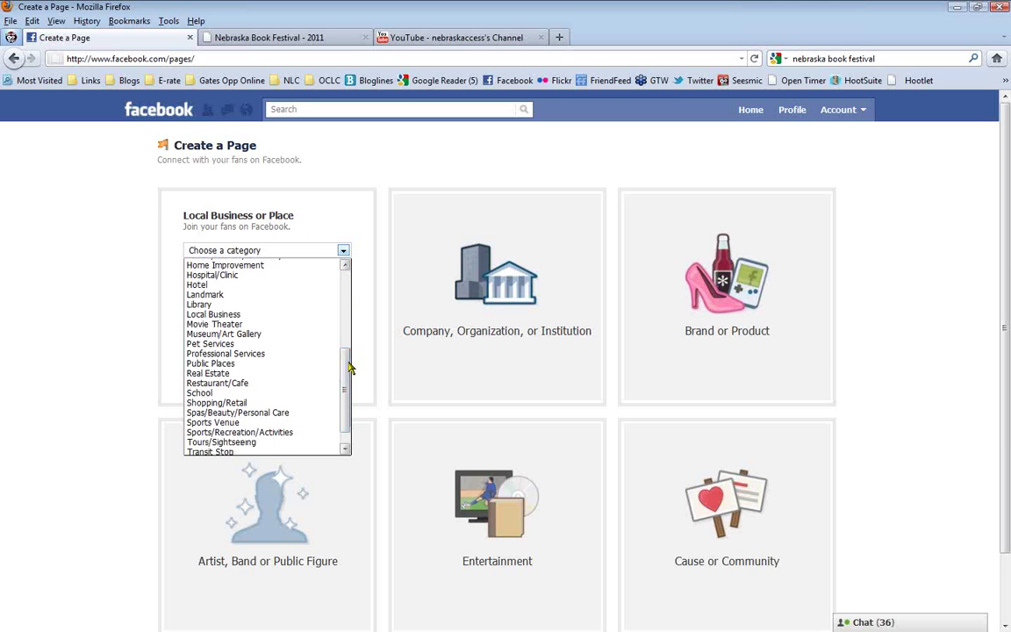
{"action": "key", "text": "Up"}
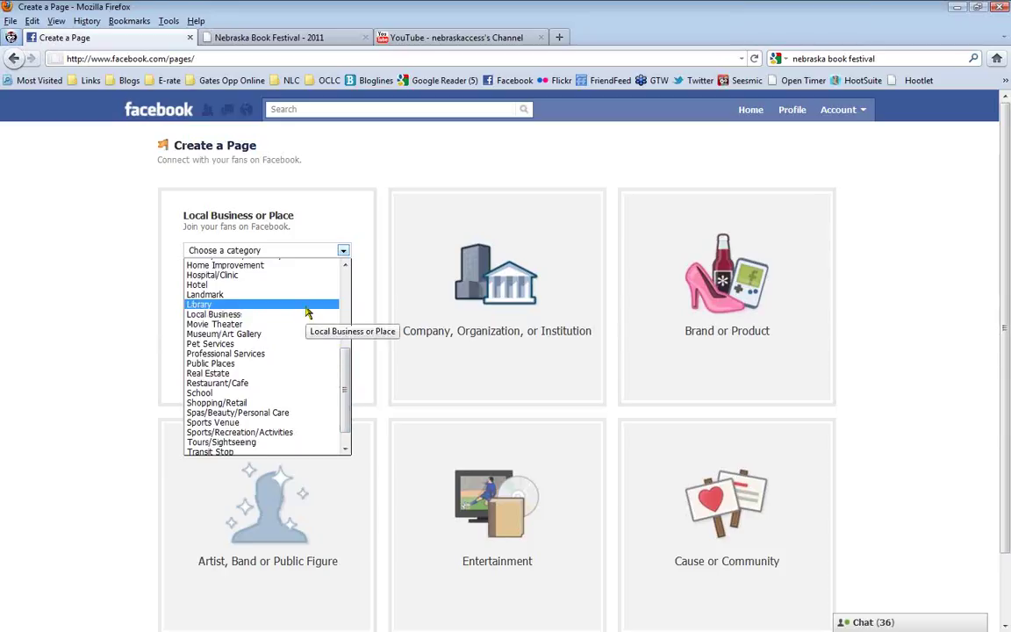
{"action": "left_click", "coordinate": [306, 306]}
{"action": "left_click", "coordinate": [291, 273]}
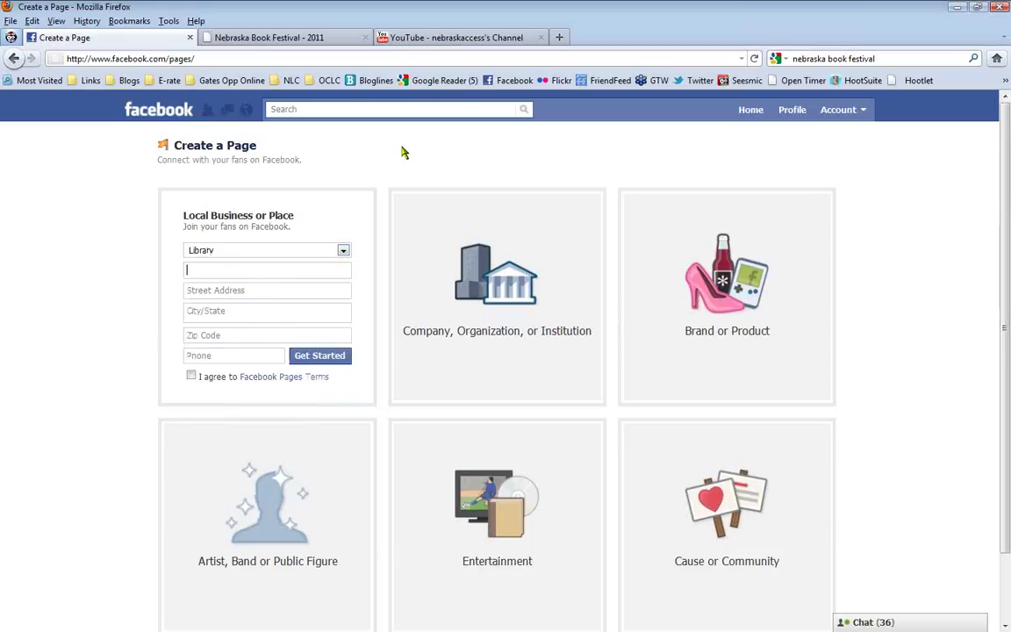
Name the page Anytown Public Library and enter its street address in Lincoln, Nebraska
{"action": "type", "text": "Anytown Public"}
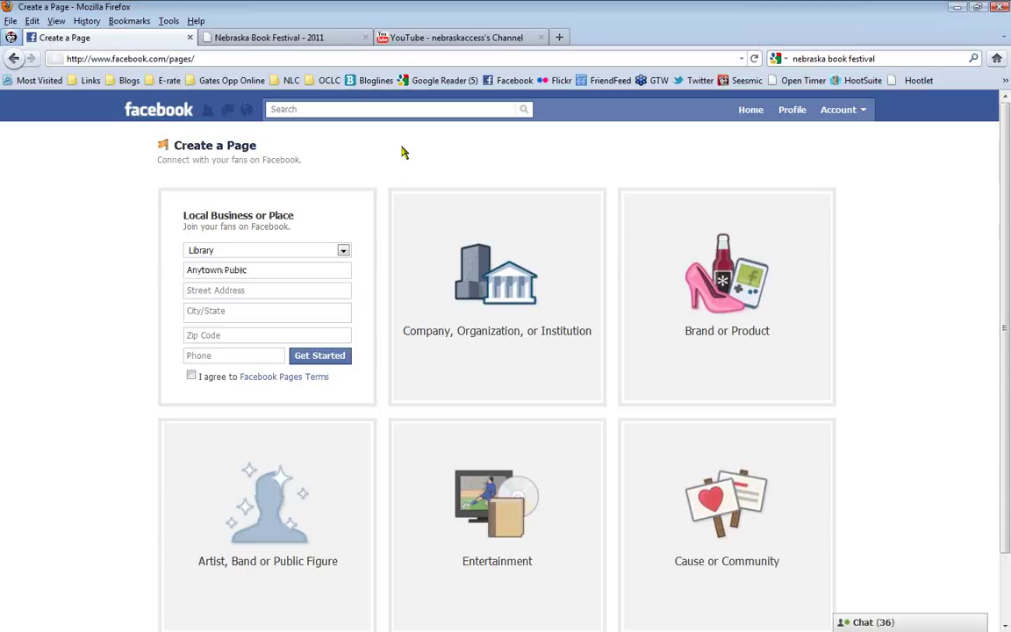
{"action": "type", "text": " Library"}
{"action": "key", "text": "Tab"}
{"action": "type", "text": "123 Main St"}
{"action": "key", "text": "Tab"}
{"action": "type", "text": "Linn"}
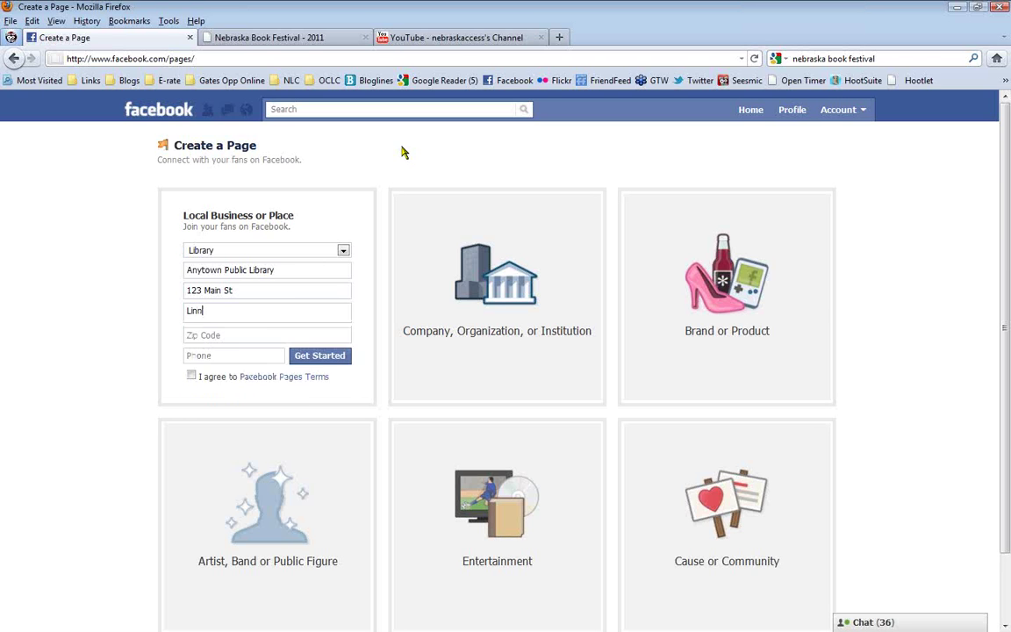
{"action": "key", "text": "BackSpace"}
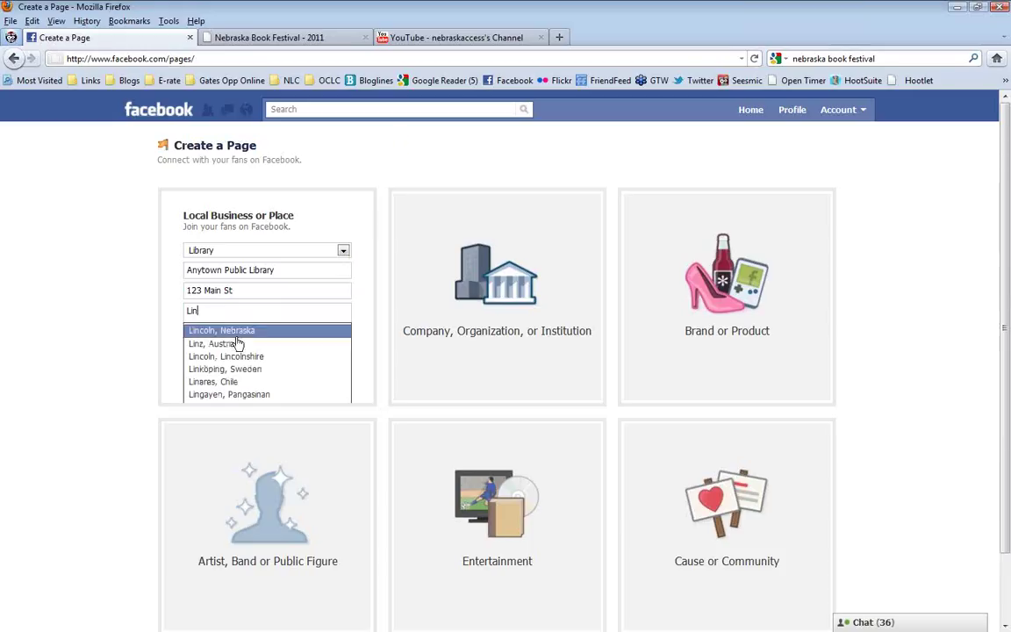
{"action": "left_click", "coordinate": [241, 334]}
Add the zip code and phone number, and accept the Facebook Pages Terms
{"action": "left_click", "coordinate": [234, 339]}
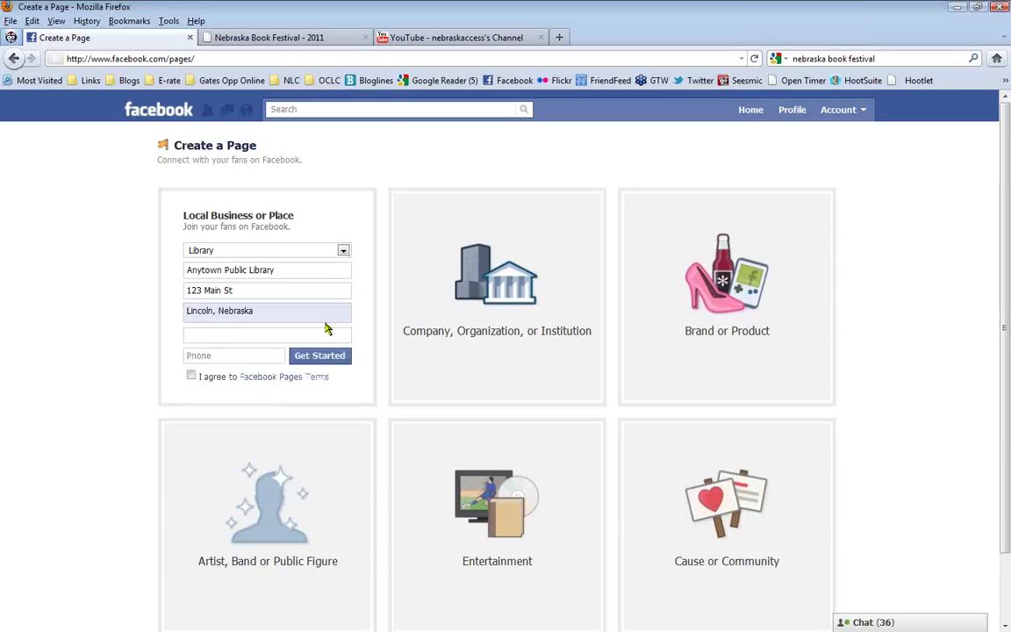
{"action": "type", "text": "68503"}
{"action": "left_click", "coordinate": [267, 356]}
{"action": "type", "text": "402-555-1212"}
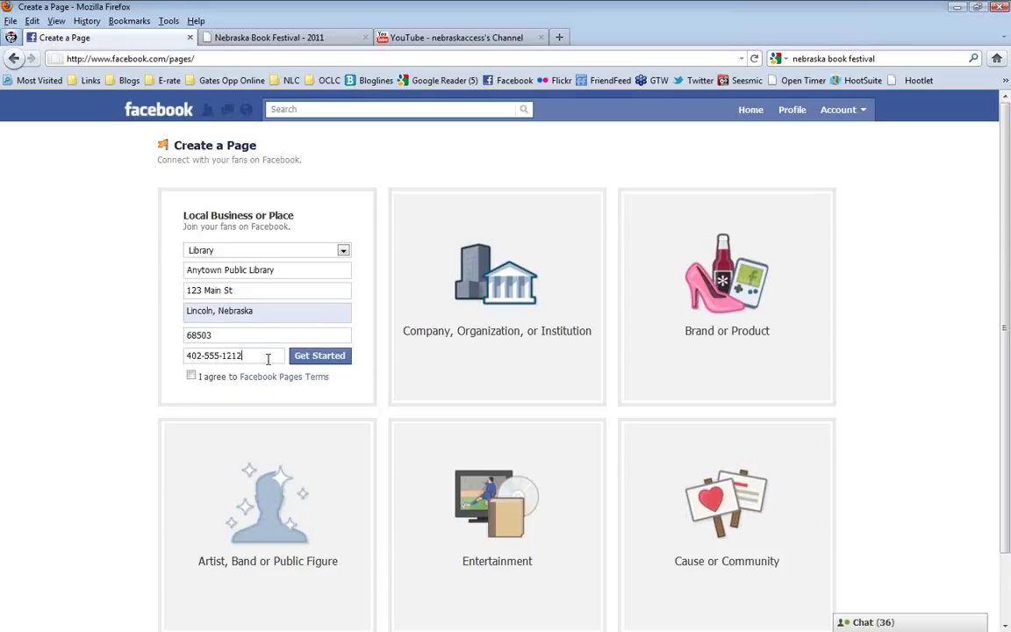
{"action": "left_click", "coordinate": [191, 376]}
Submit the form and wait for the new library page's Get Started screen to load
{"action": "left_click", "coordinate": [338, 360]}
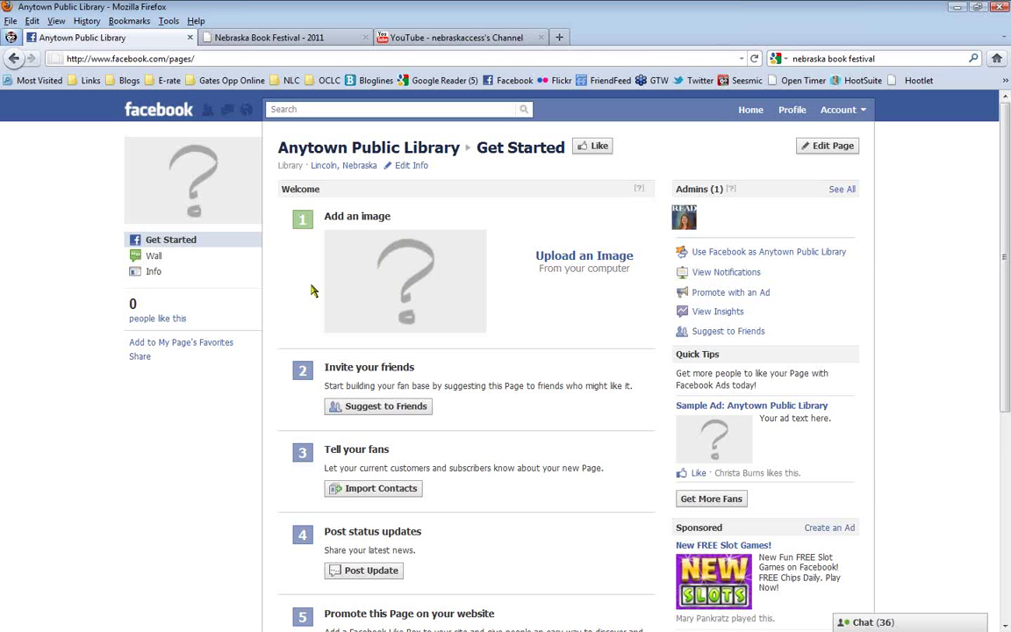
{"action": "mouse_move", "coordinate": [210, 186]}
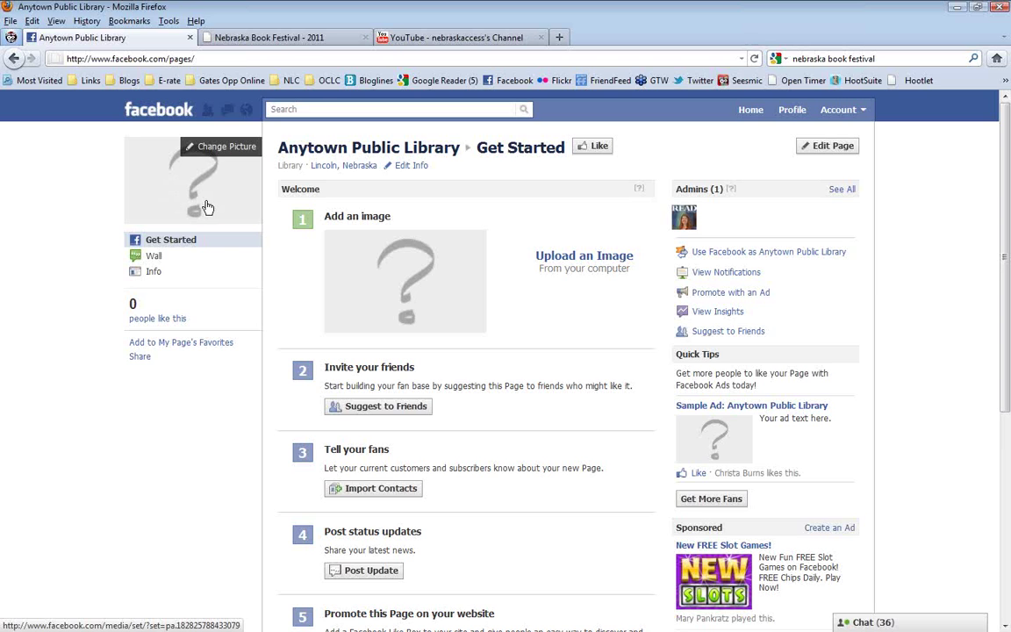
Upload library_2.gif from the computer as the page's profile picture
{"action": "left_click", "coordinate": [580, 257]}
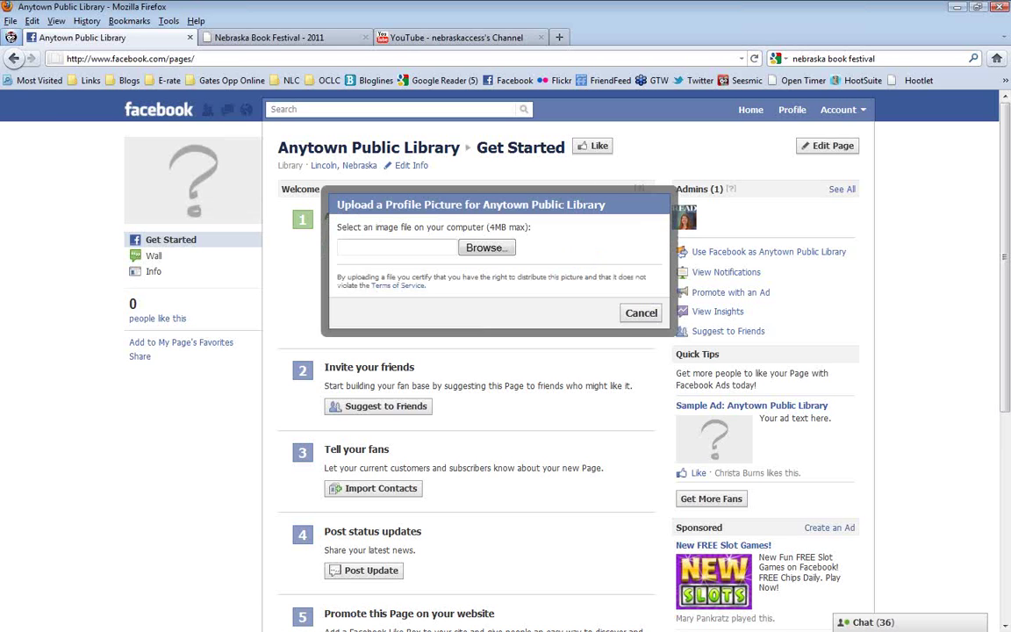
{"action": "left_click", "coordinate": [486, 248]}
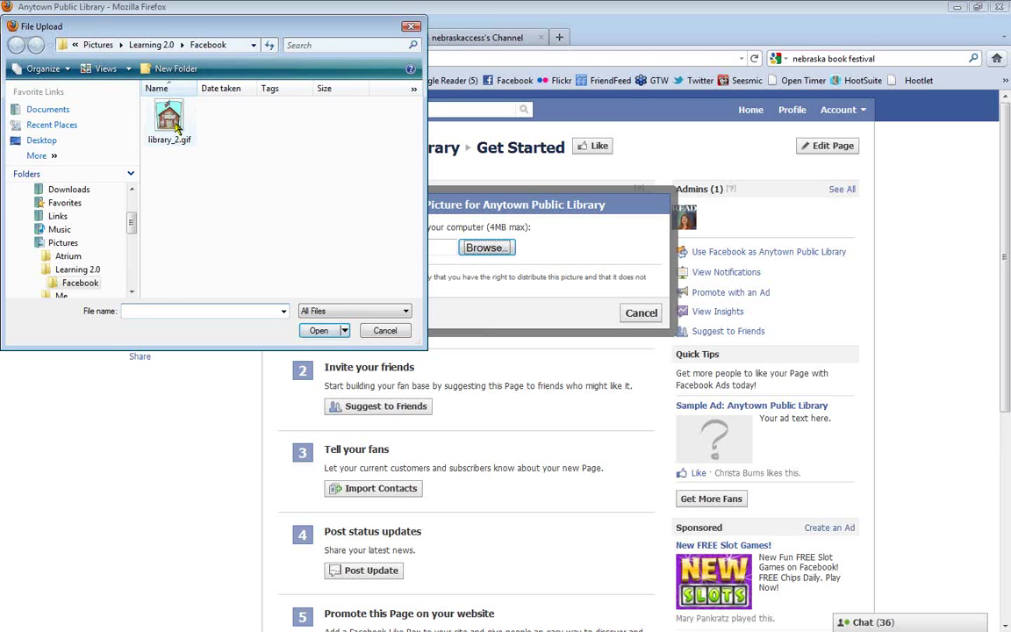
{"action": "double_click", "coordinate": [170, 119]}
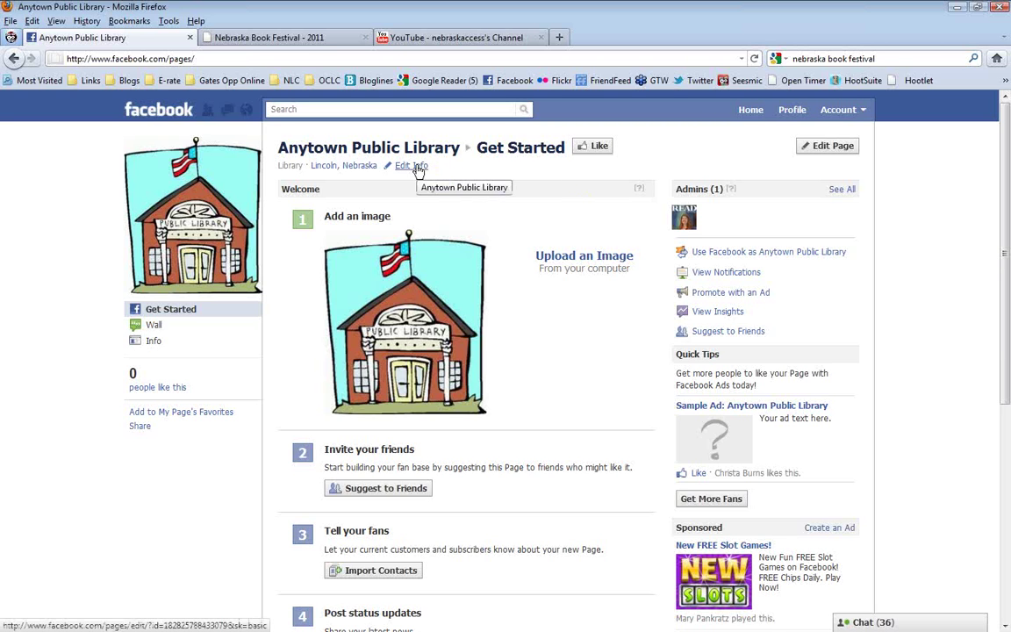
Open the page's basic information and set Monday hours to 10:00 am–5:00 pm
{"action": "left_click", "coordinate": [419, 168]}
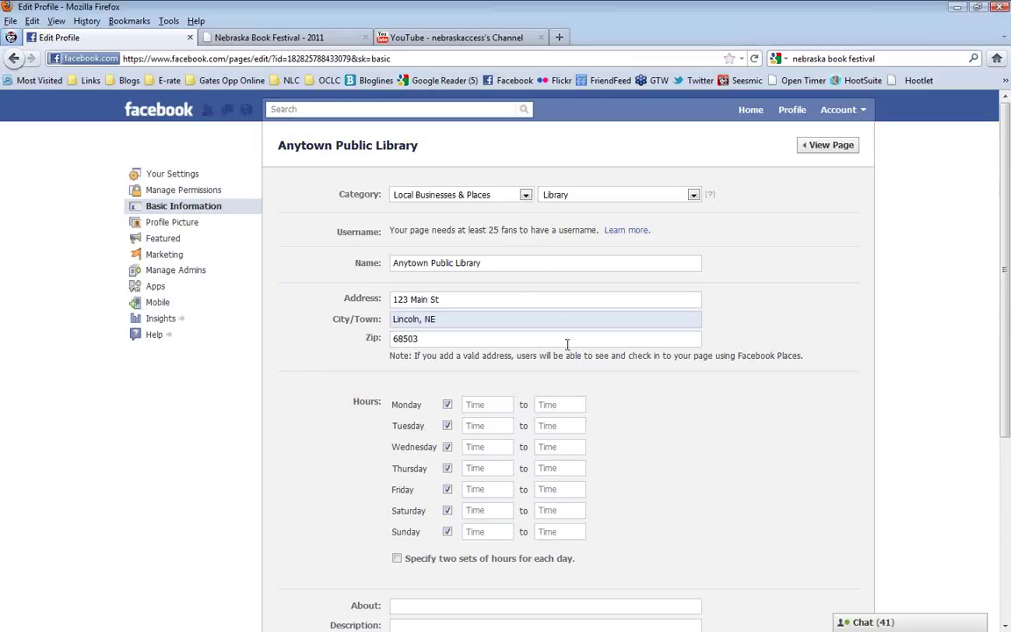
{"action": "scroll", "coordinate": [713, 438], "scroll_direction": "down", "scroll_amount": 2}
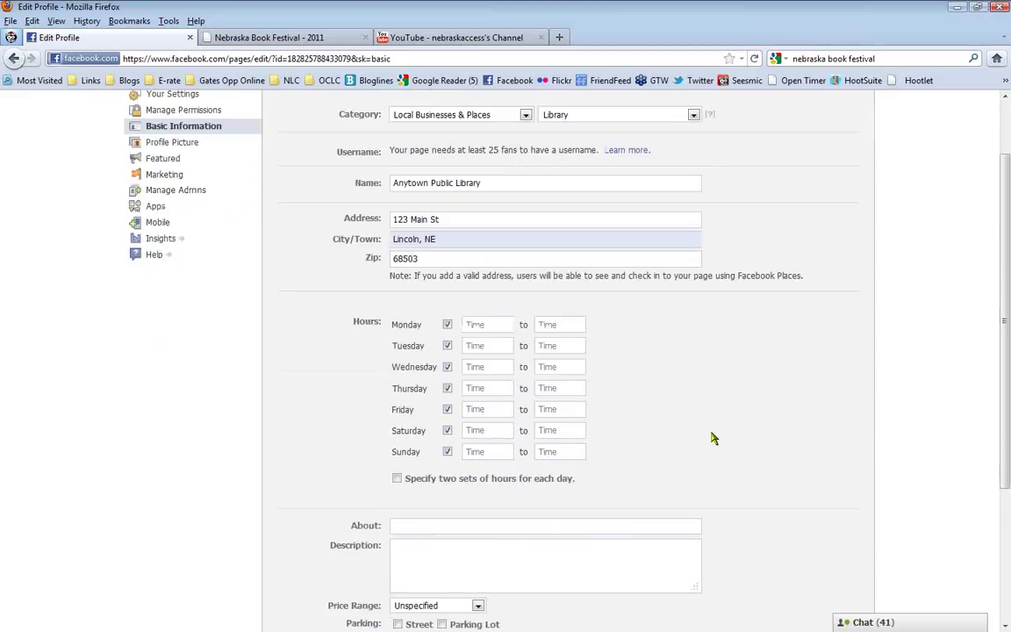
{"action": "left_click", "coordinate": [494, 326]}
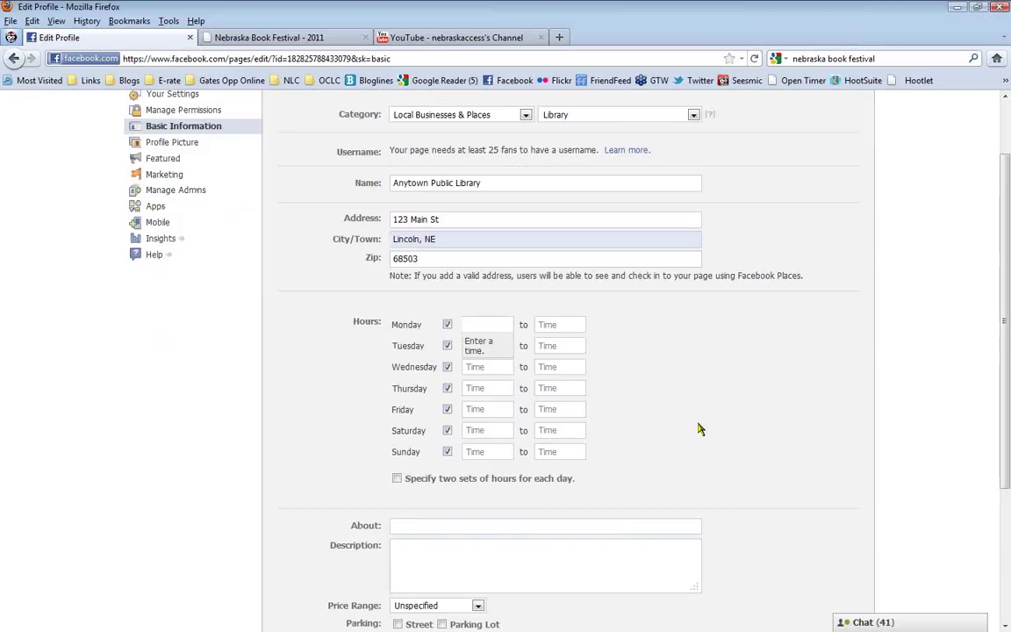
{"action": "type", "text": "10:00 am"}
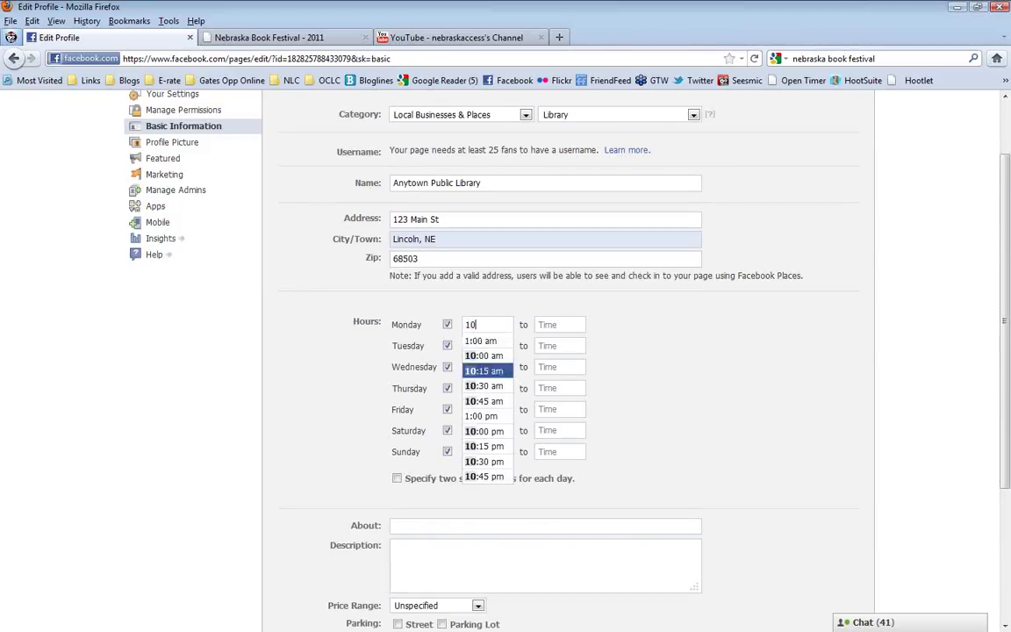
{"action": "left_click", "coordinate": [483, 355]}
{"action": "left_click", "coordinate": [561, 326]}
{"action": "type", "text": "5:00 pm"}
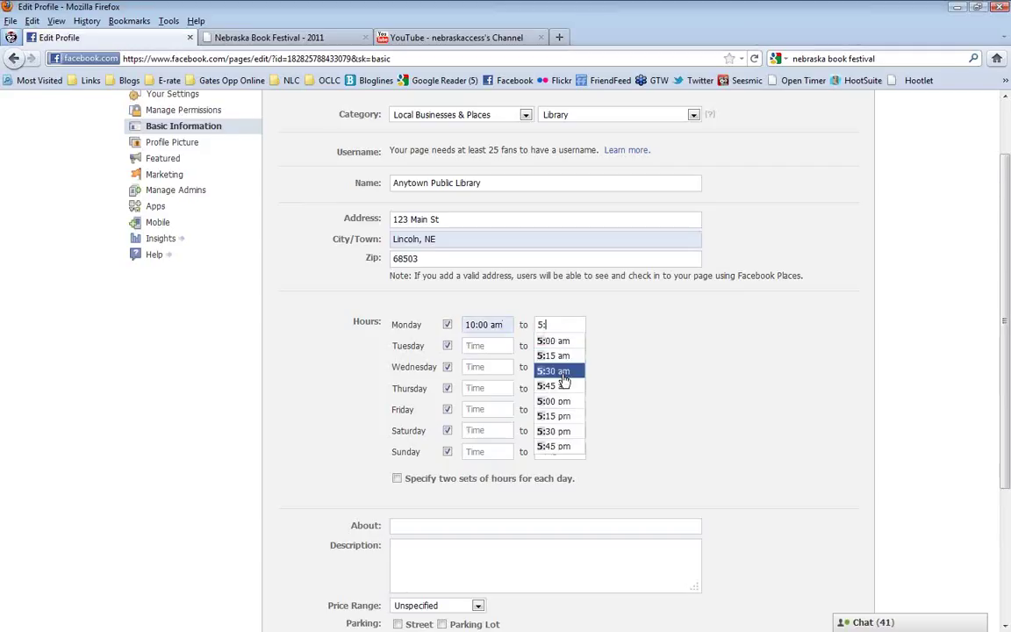
{"action": "left_click", "coordinate": [553, 401]}
Set Tuesday hours to 10:00 am–5:00 pm
{"action": "left_click", "coordinate": [489, 347]}
{"action": "type", "text": "10"}
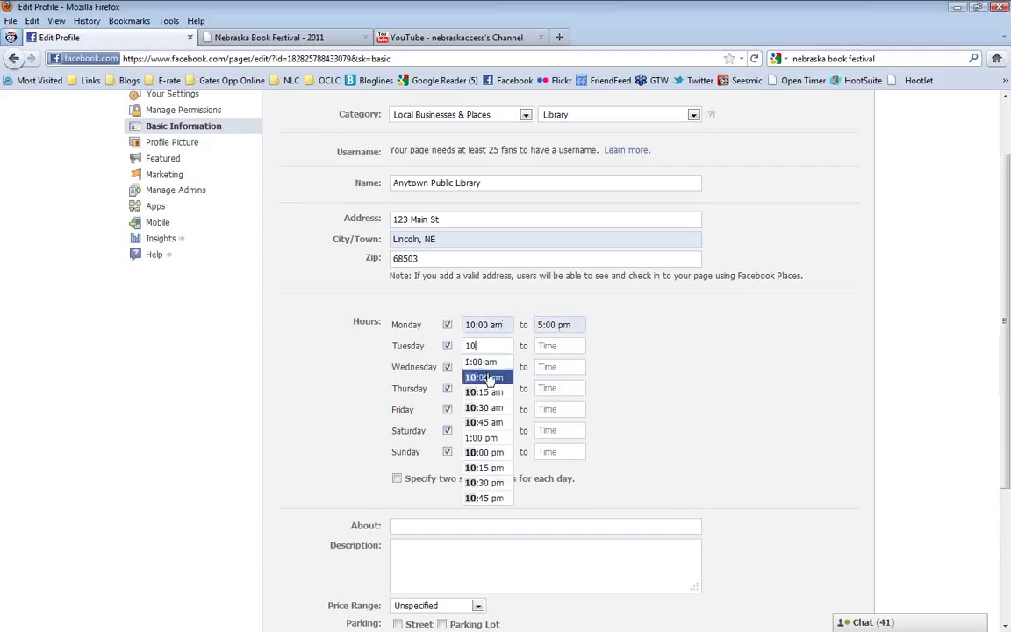
{"action": "left_click", "coordinate": [489, 378]}
{"action": "left_click", "coordinate": [561, 345]}
{"action": "type", "text": "5"}
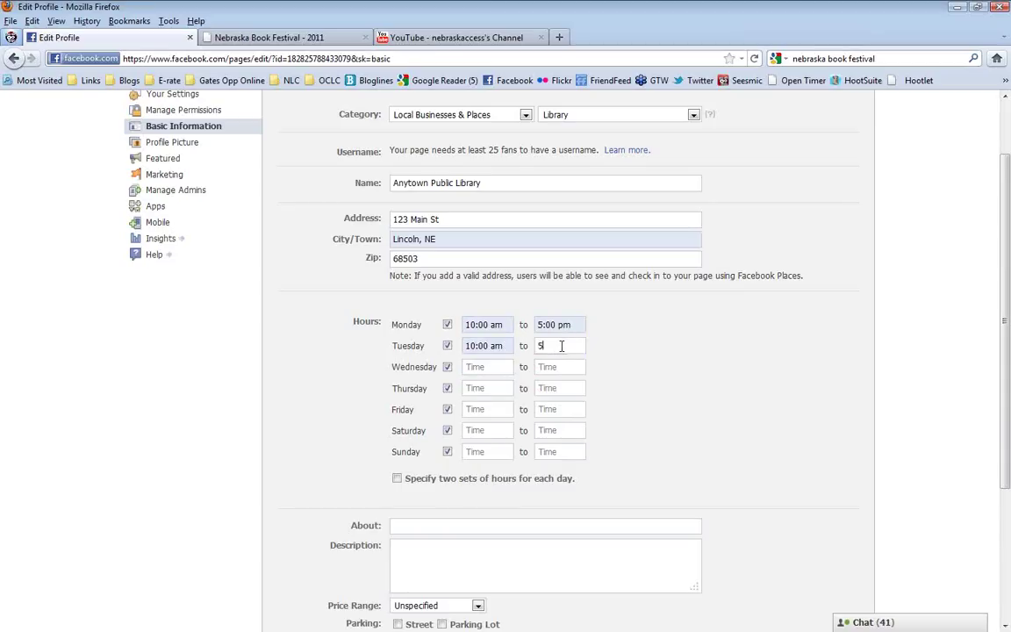
{"action": "left_click", "coordinate": [572, 424]}
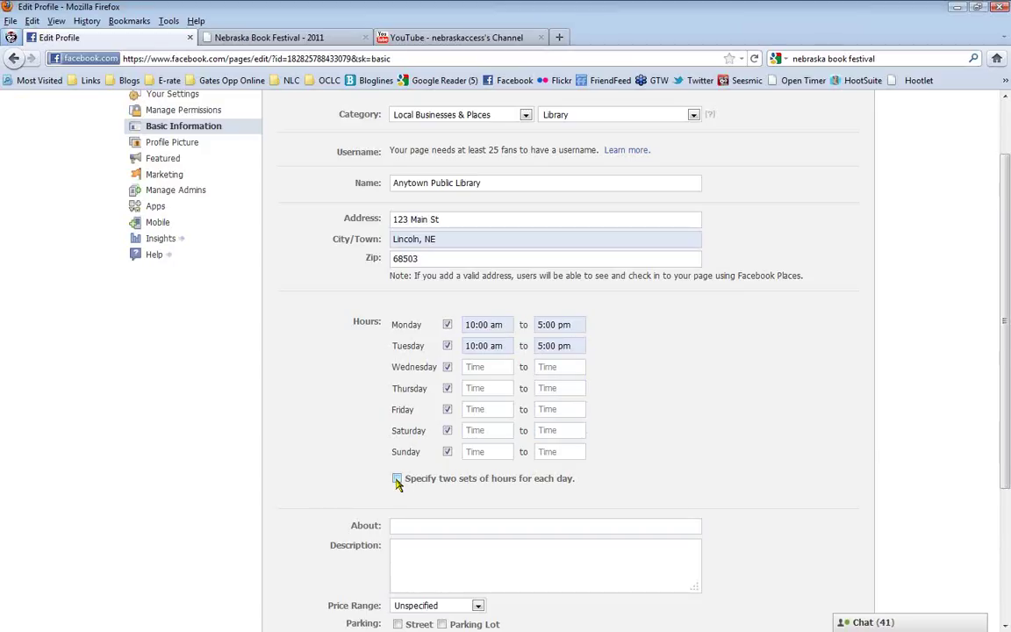
Allow two sets of daily hours and start Wednesday's first range at 10:00 am
{"action": "left_click", "coordinate": [397, 479]}
{"action": "scroll", "coordinate": [315, 509], "scroll_direction": "down", "scroll_amount": 2}
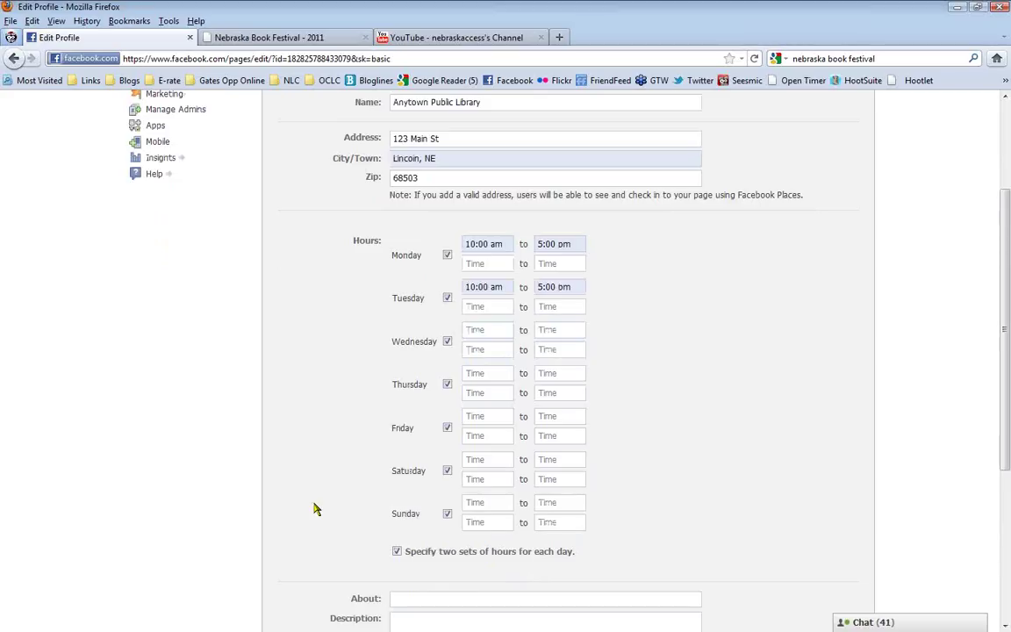
{"action": "left_click", "coordinate": [494, 333]}
{"action": "type", "text": "10"}
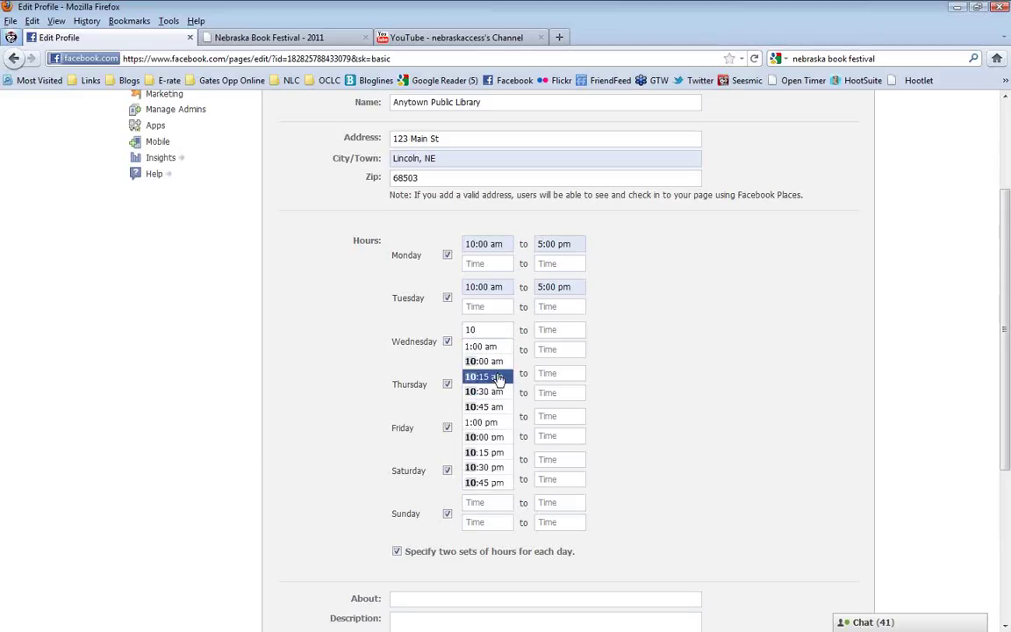
{"action": "left_click", "coordinate": [483, 361]}
{"action": "left_click", "coordinate": [565, 331]}
{"action": "type", "text": "12"}
{"action": "left_click", "coordinate": [556, 346]}
Set Wednesday's ranges to 10:00 am–12:00 pm and 2:00–5:00 pm
{"action": "left_click", "coordinate": [488, 349]}
{"action": "type", "text": "2:"}
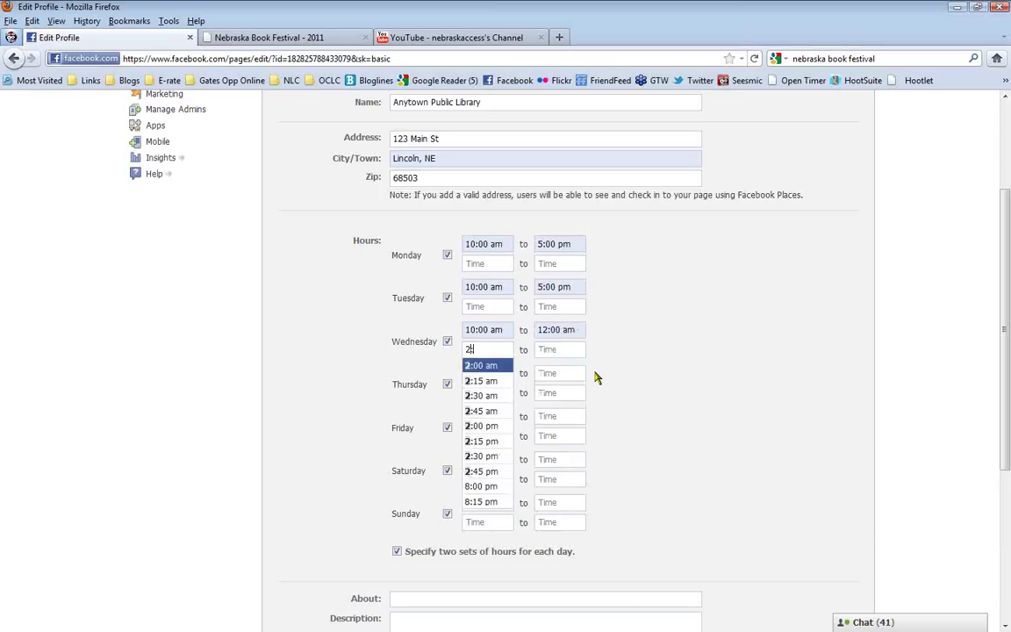
{"action": "left_click", "coordinate": [505, 427]}
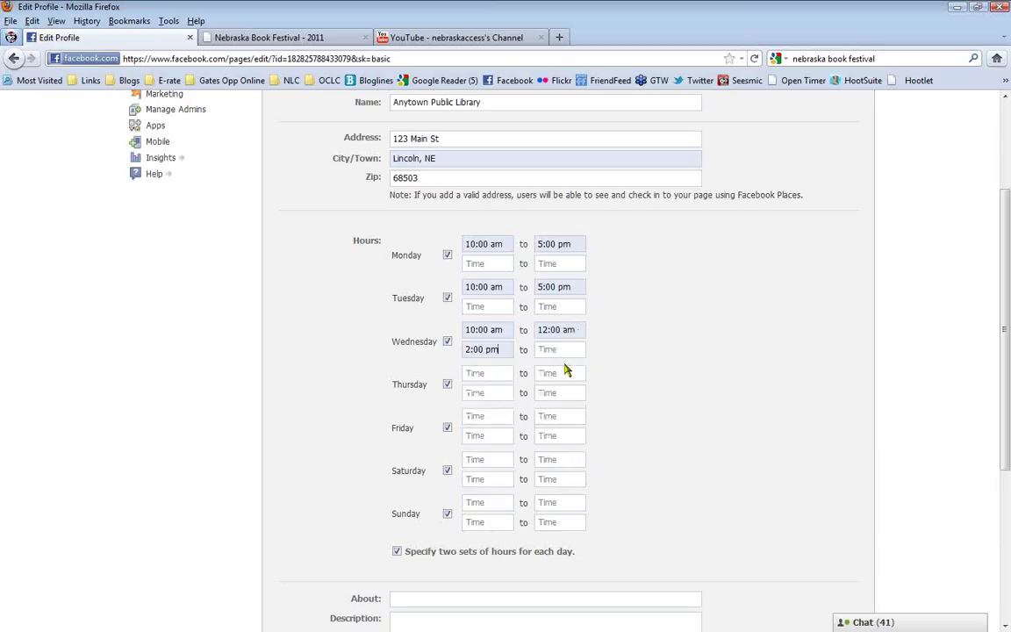
{"action": "left_click", "coordinate": [561, 329]}
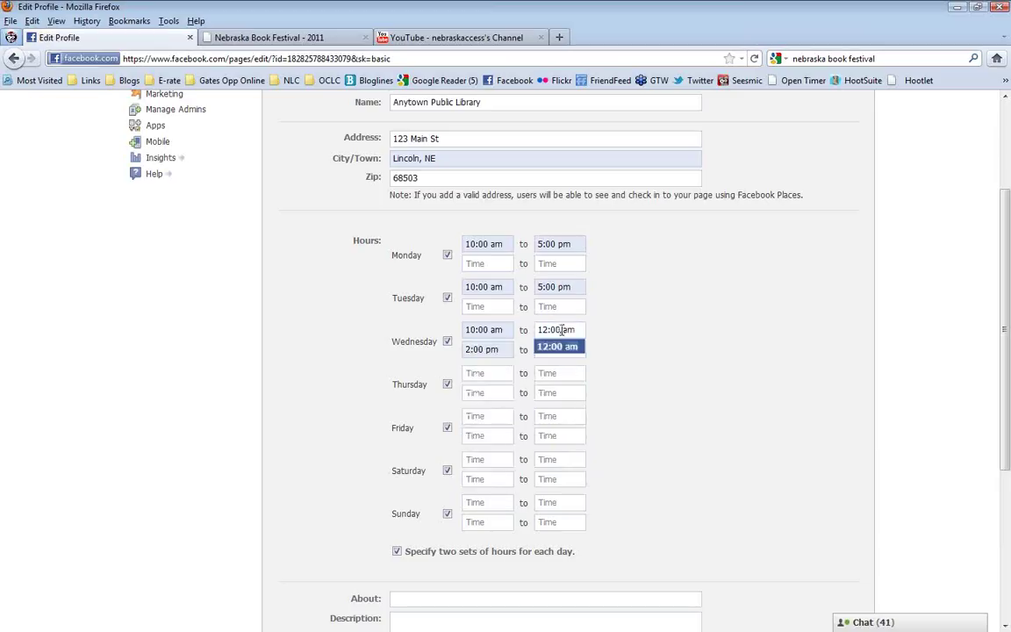
{"action": "left_click_drag", "start_coordinate": [537, 329], "coordinate": [610, 337]}
{"action": "type", "text": "12"}
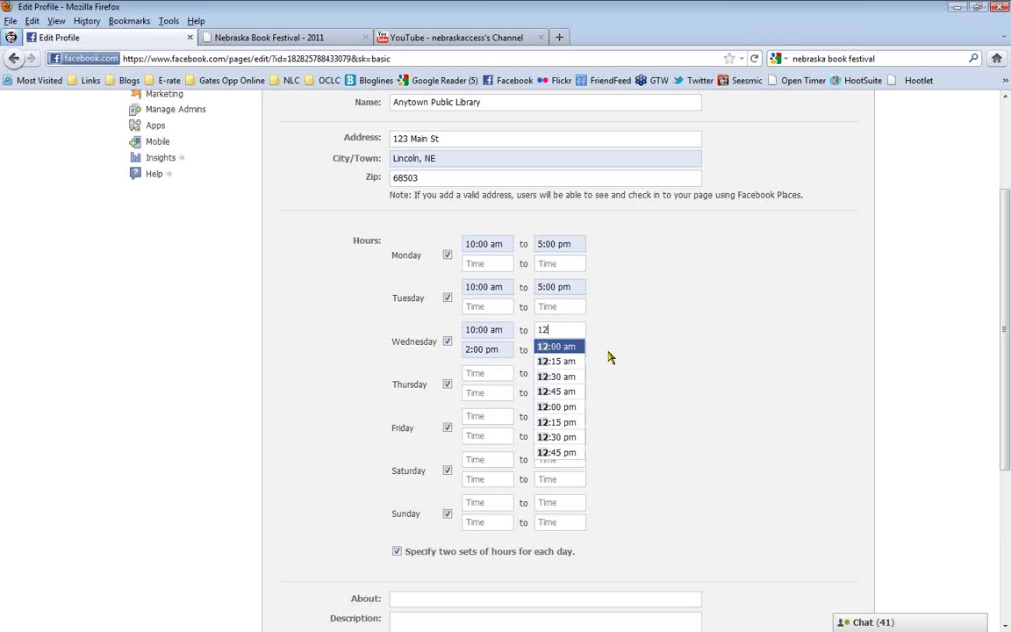
{"action": "left_click", "coordinate": [569, 408]}
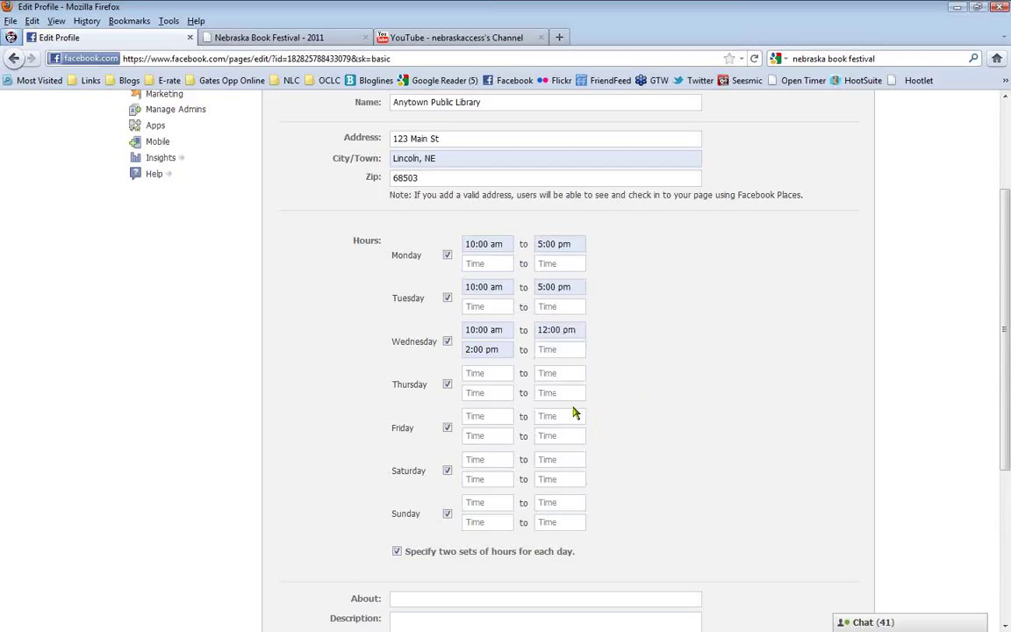
{"action": "left_click", "coordinate": [546, 349]}
{"action": "type", "text": "5"}
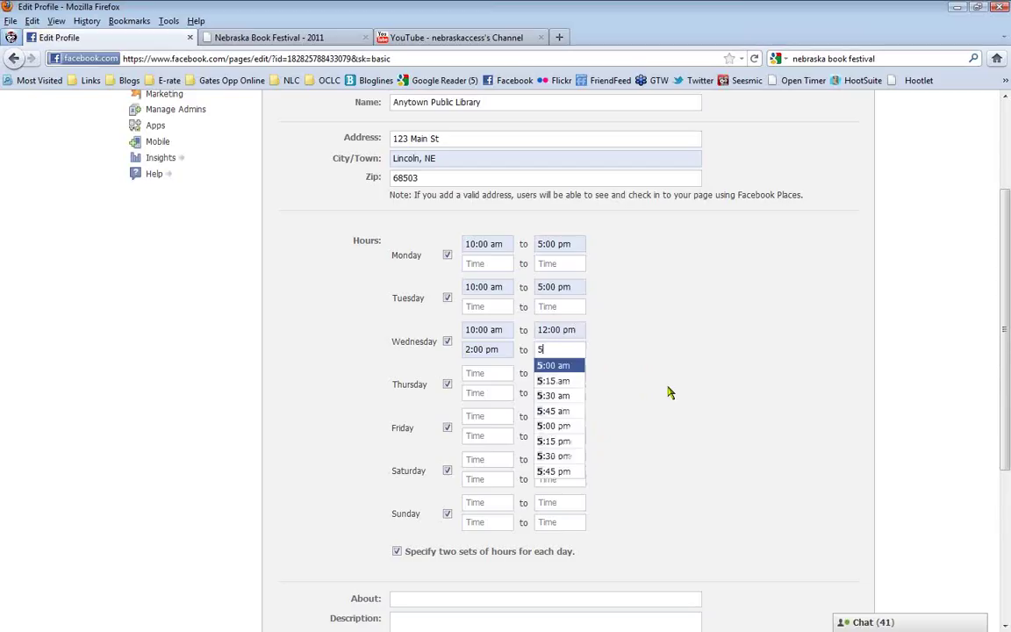
{"action": "type", "text": ":00"}
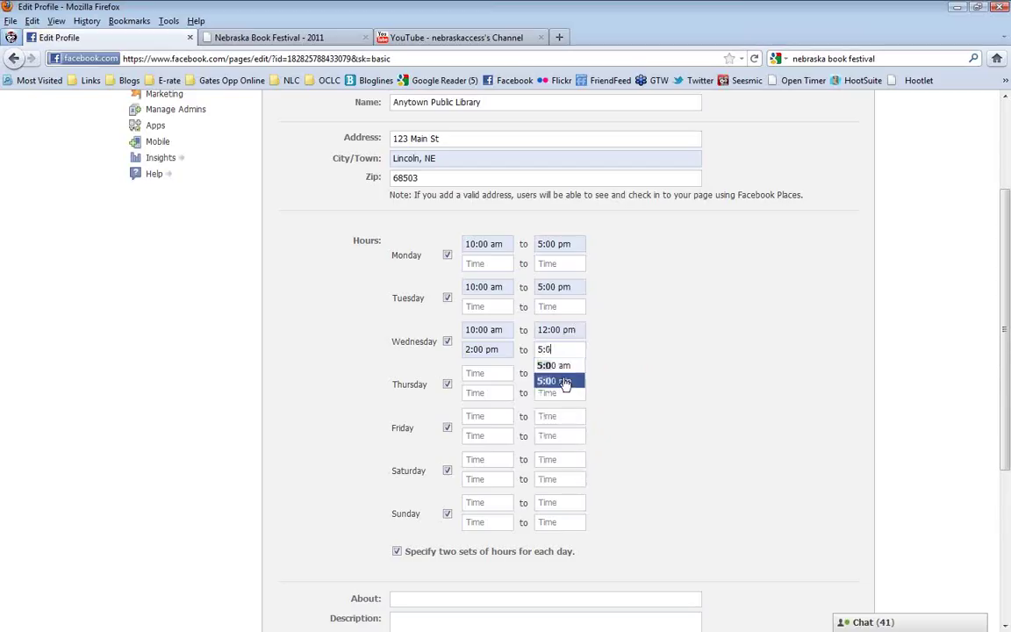
{"action": "left_click", "coordinate": [566, 383]}
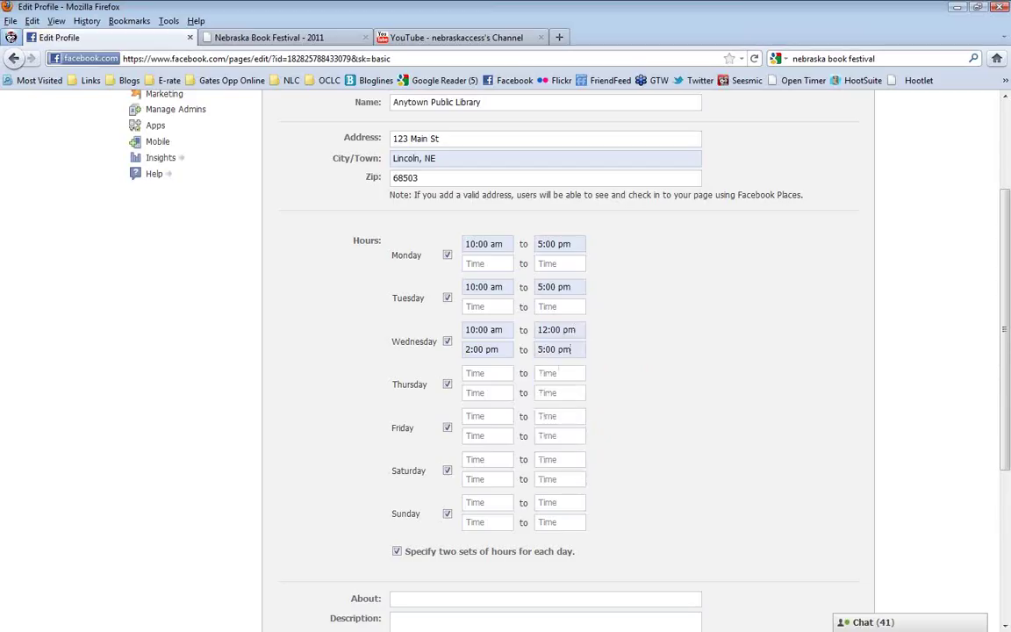
Mark Thursday, Friday and Sunday closed and set Saturday to 12:00–5:00 pm
{"action": "left_click", "coordinate": [448, 383]}
{"action": "left_click", "coordinate": [448, 400]}
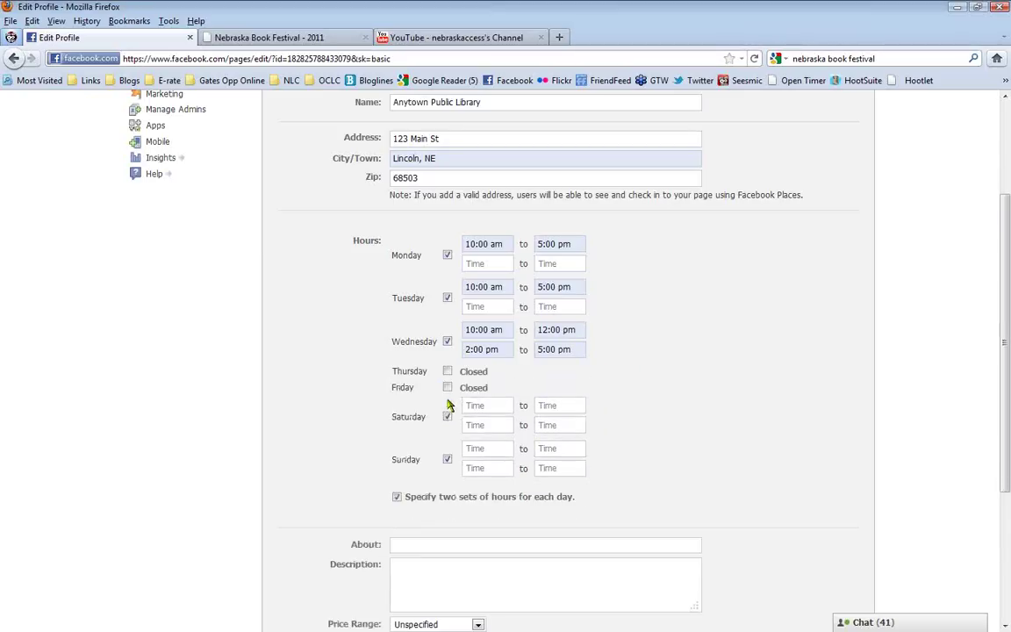
{"action": "left_click", "coordinate": [447, 460]}
{"action": "left_click", "coordinate": [488, 404]}
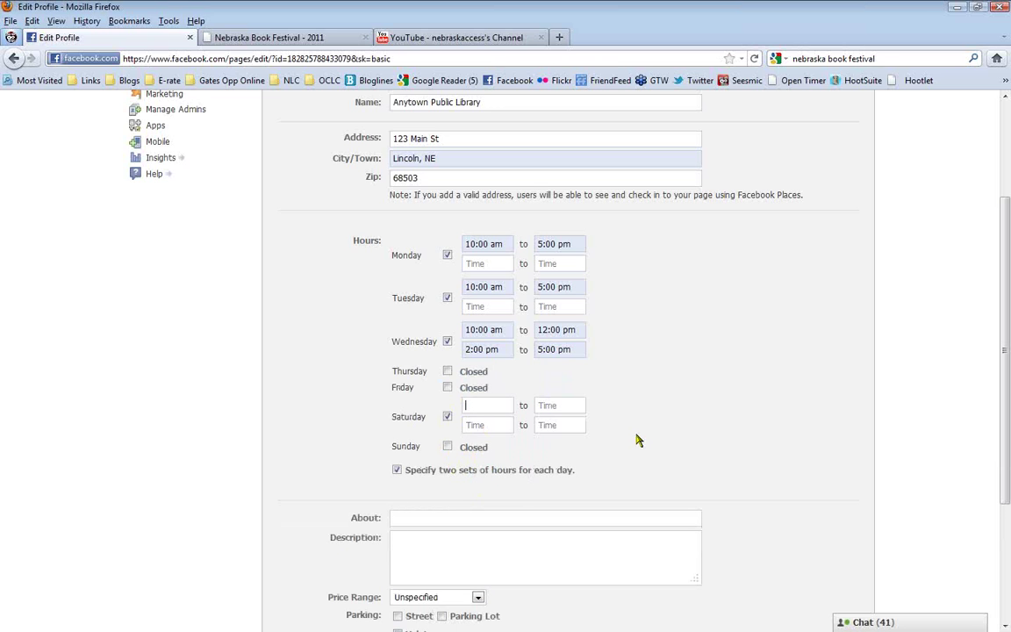
{"action": "type", "text": "12:00 pm"}
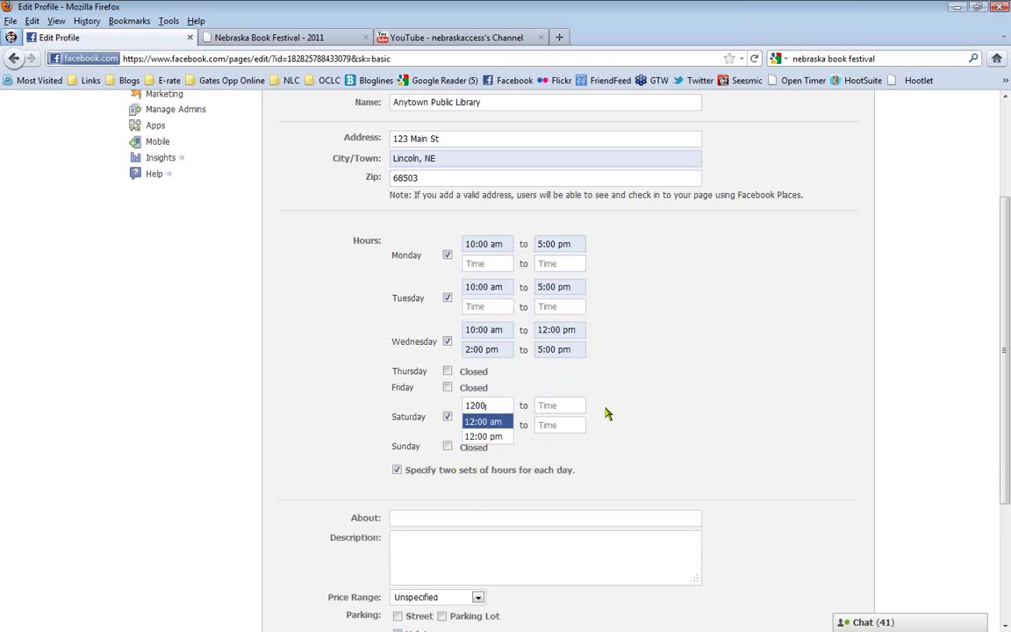
{"action": "left_click", "coordinate": [549, 405]}
{"action": "type", "text": "5"}
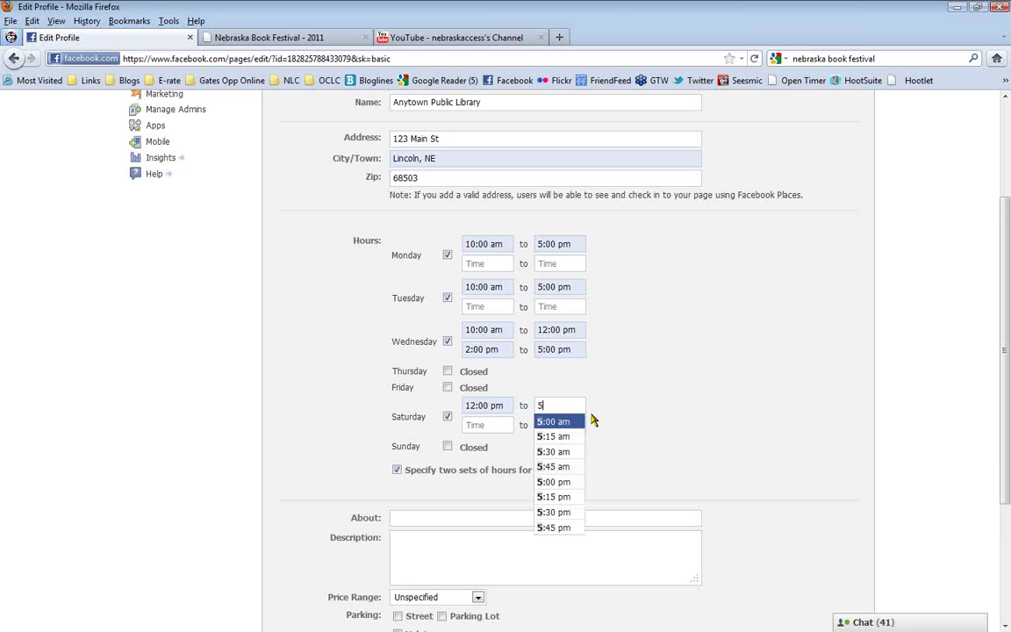
{"action": "left_click", "coordinate": [576, 482]}
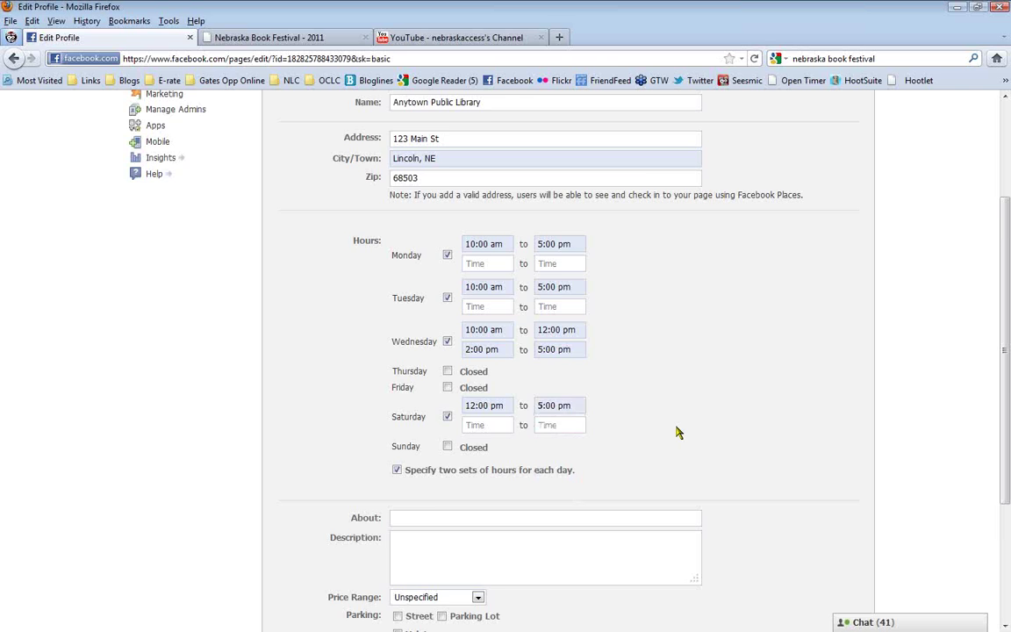
{"action": "scroll", "coordinate": [677, 431], "scroll_direction": "down", "scroll_amount": 2}
{"action": "scroll", "coordinate": [677, 432], "scroll_direction": "down", "scroll_amount": 2}
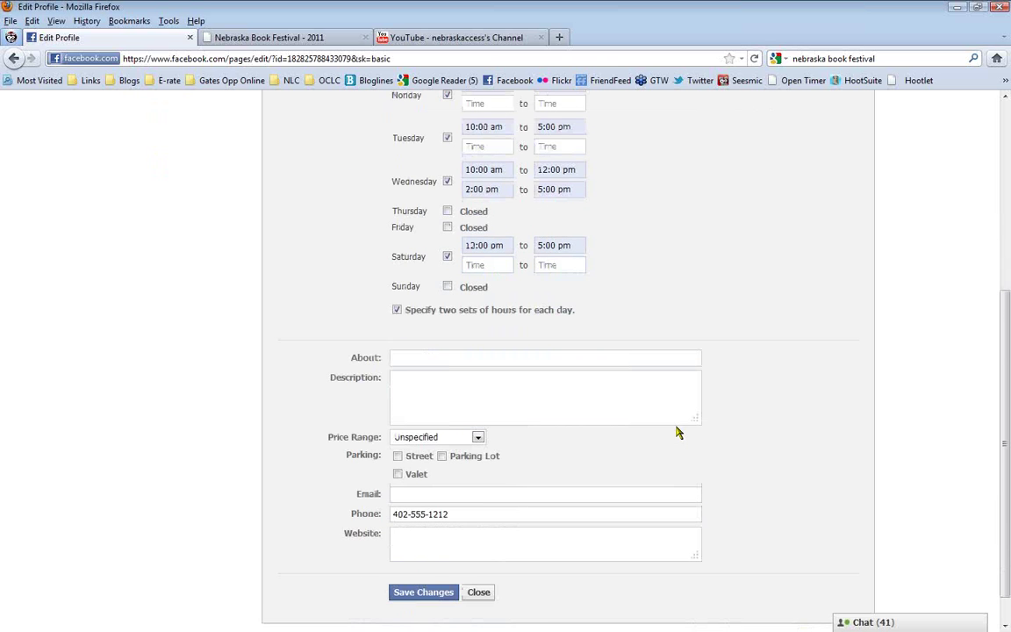
{"action": "scroll", "coordinate": [677, 432], "scroll_direction": "down", "scroll_amount": 1}
Write About 'This is the main library for Anytown.' and Description 'Come see what we have to offer'
{"action": "left_click", "coordinate": [526, 321]}
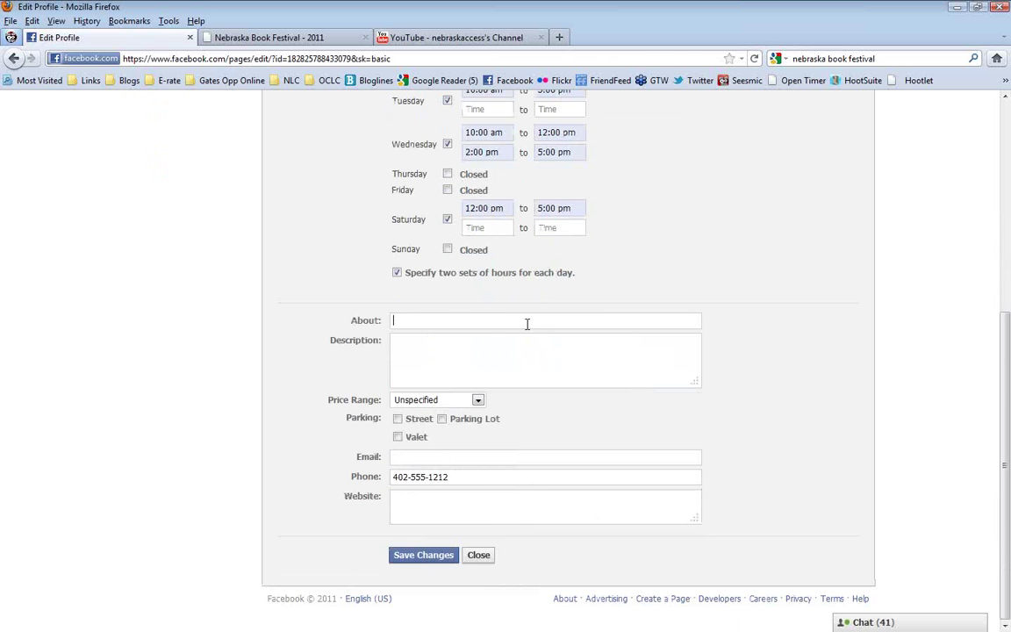
{"action": "type", "text": "This is the main library for Anytown"}
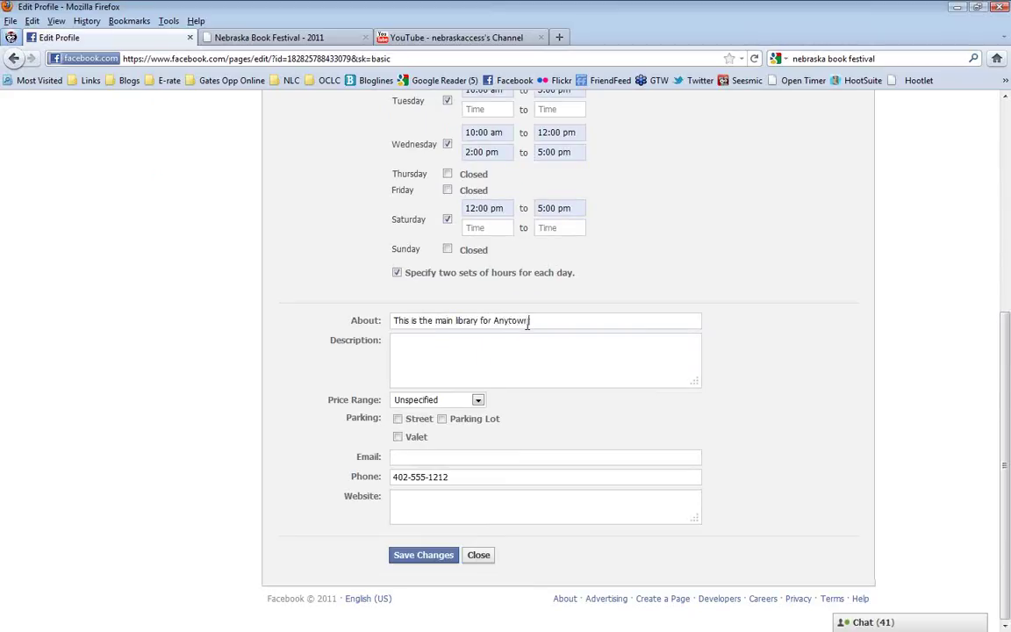
{"action": "type", "text": "."}
{"action": "left_click", "coordinate": [516, 348]}
{"action": "type", "text": "Come see what we have"}
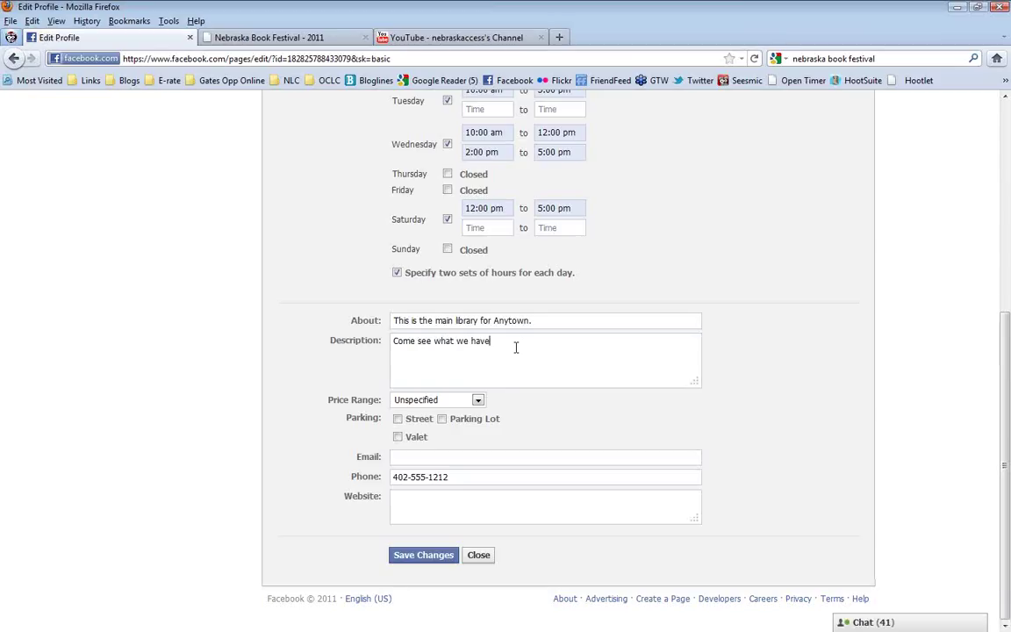
{"action": "type", "text": " to offer!"}
{"action": "key", "text": "BackSpace"}
{"action": "left_click", "coordinate": [443, 422]}
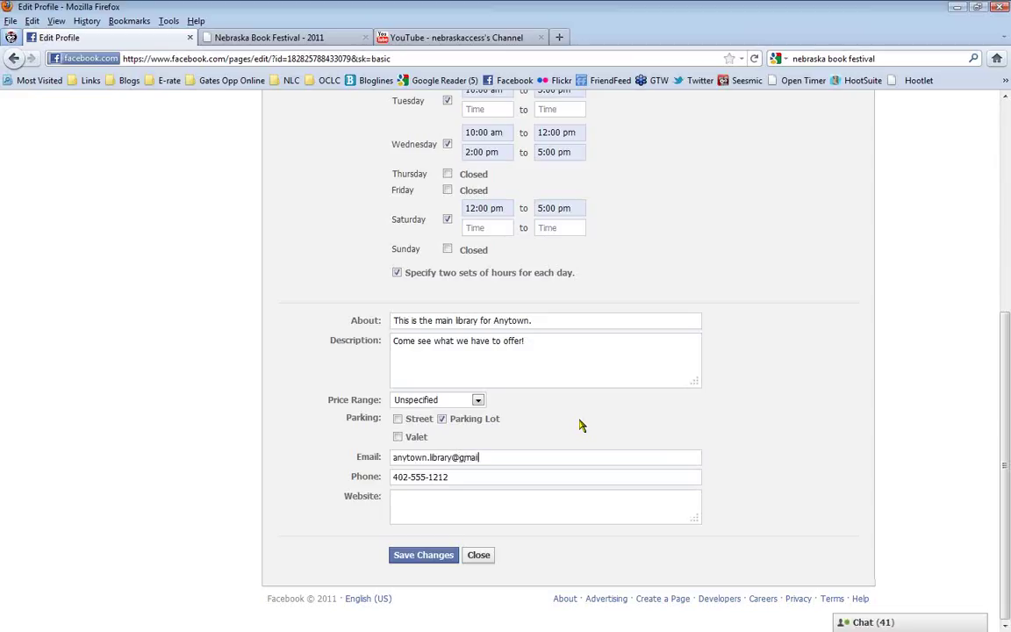
{"action": "left_click", "coordinate": [580, 502]}
{"action": "type", "text": "http://anytownpubliclibrary.org"}
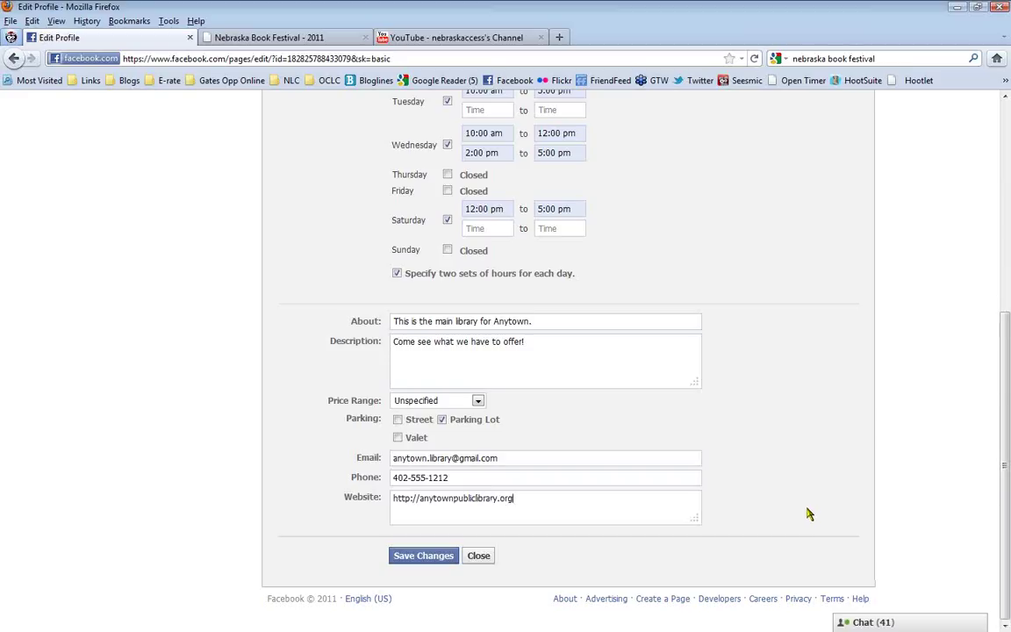
{"action": "left_click", "coordinate": [423, 555]}
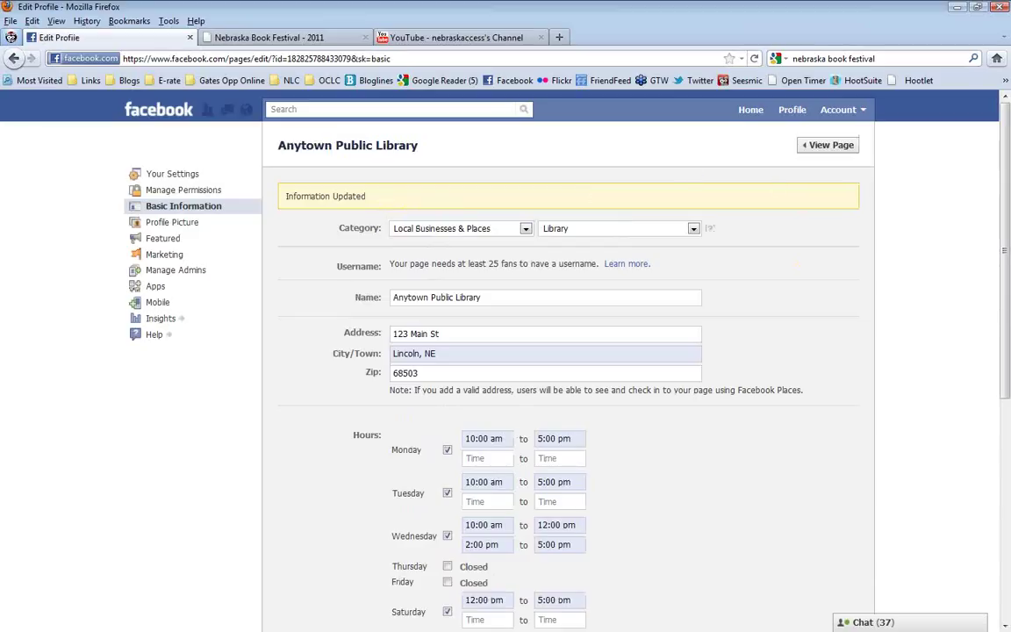
{"action": "left_click", "coordinate": [830, 145]}
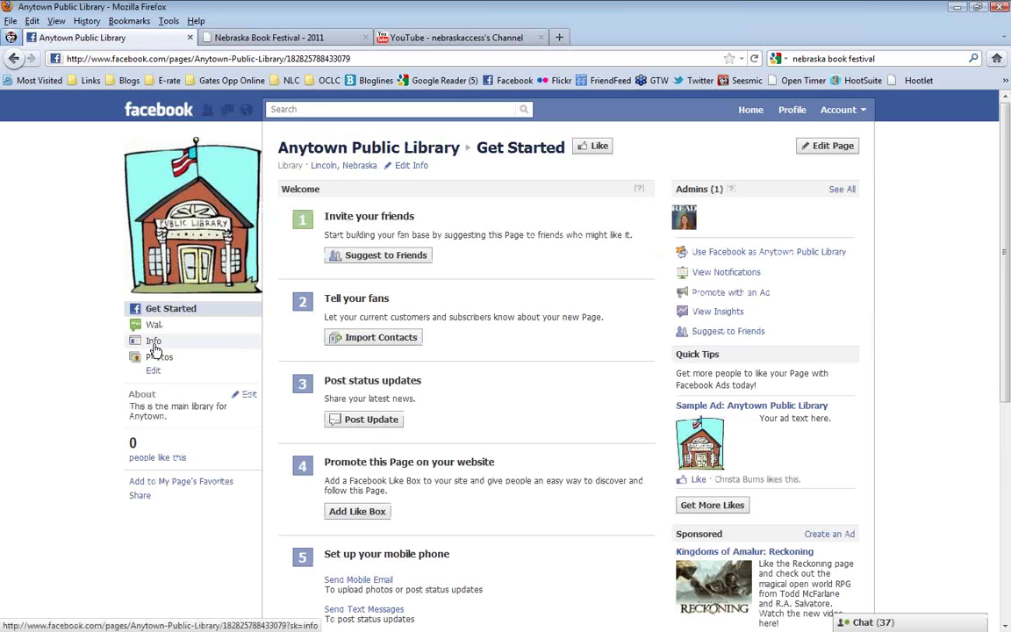
{"action": "left_click", "coordinate": [153, 342]}
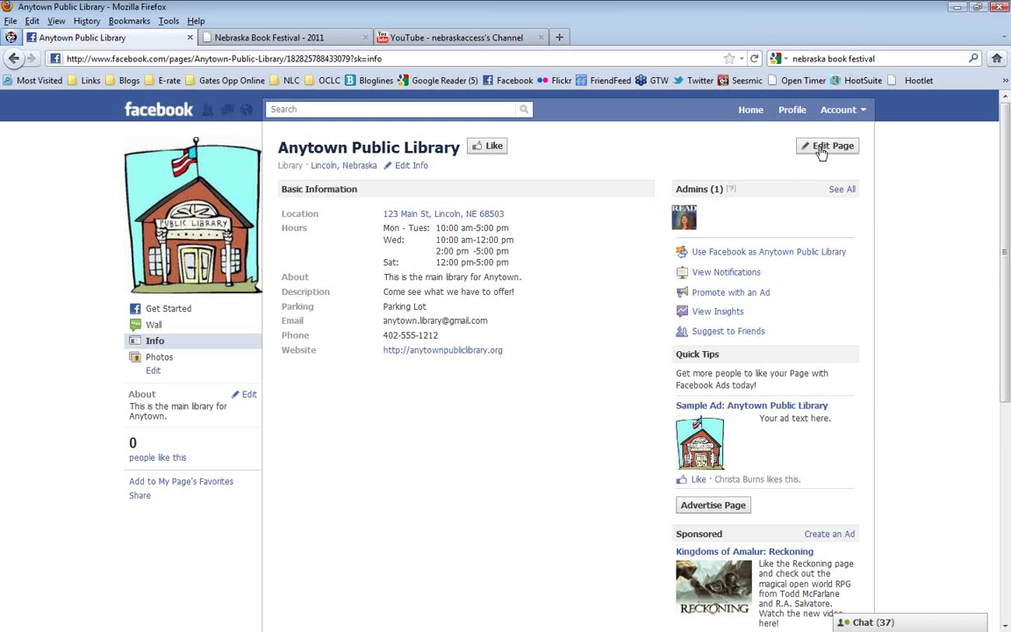
{"action": "left_click", "coordinate": [409, 167]}
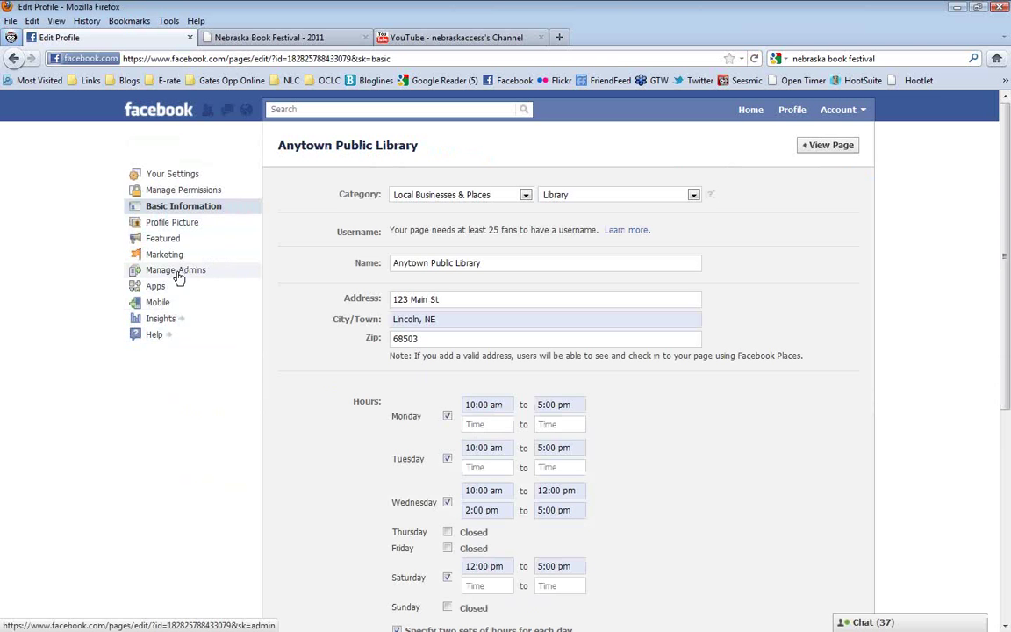
In Manage Admins, add a person from the name suggestions and confirm with the account password
{"action": "left_click", "coordinate": [178, 272]}
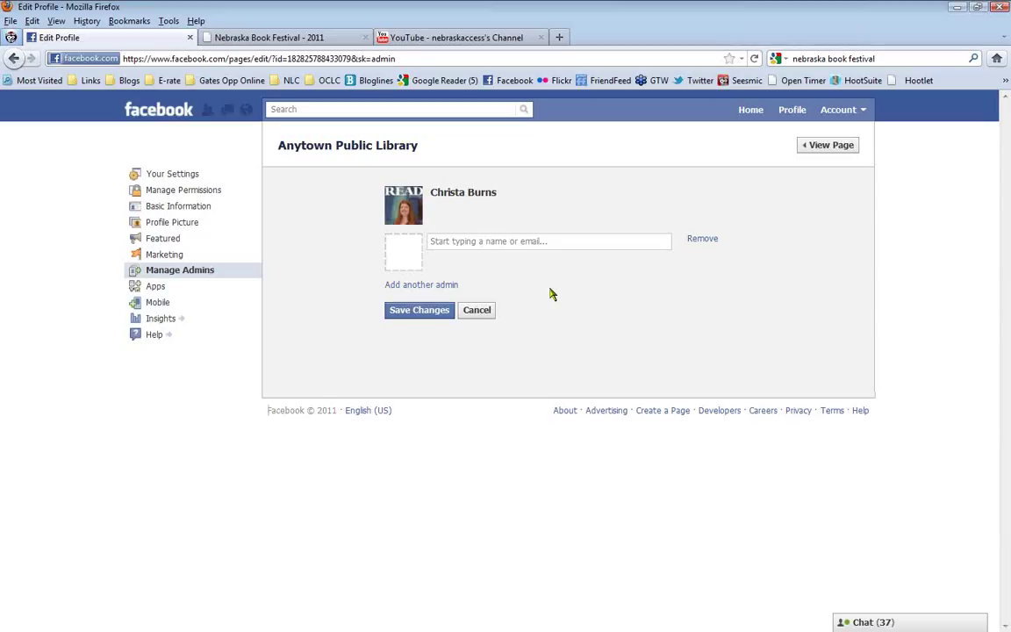
{"action": "left_click", "coordinate": [519, 242]}
{"action": "type", "text": "mich"}
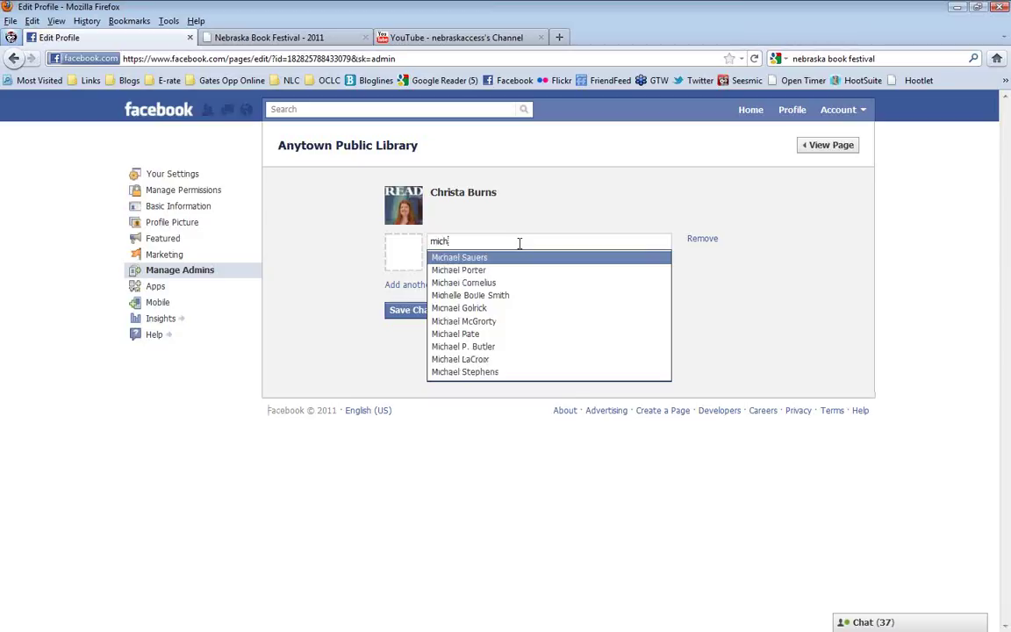
{"action": "left_click", "coordinate": [472, 260]}
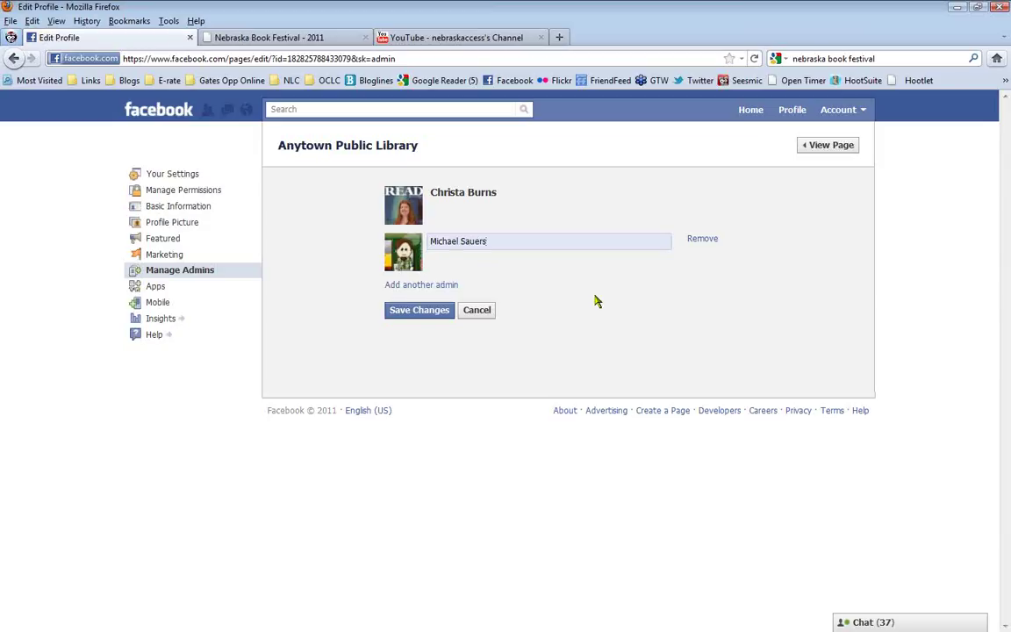
{"action": "left_click", "coordinate": [421, 312]}
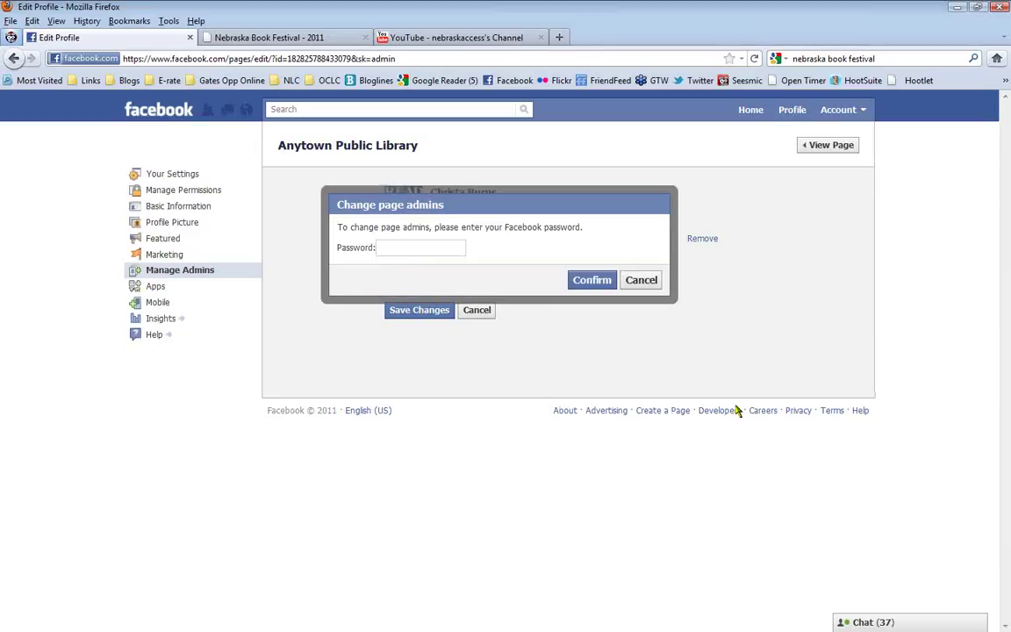
{"action": "type", "text": "**********"}
{"action": "left_click", "coordinate": [587, 281]}
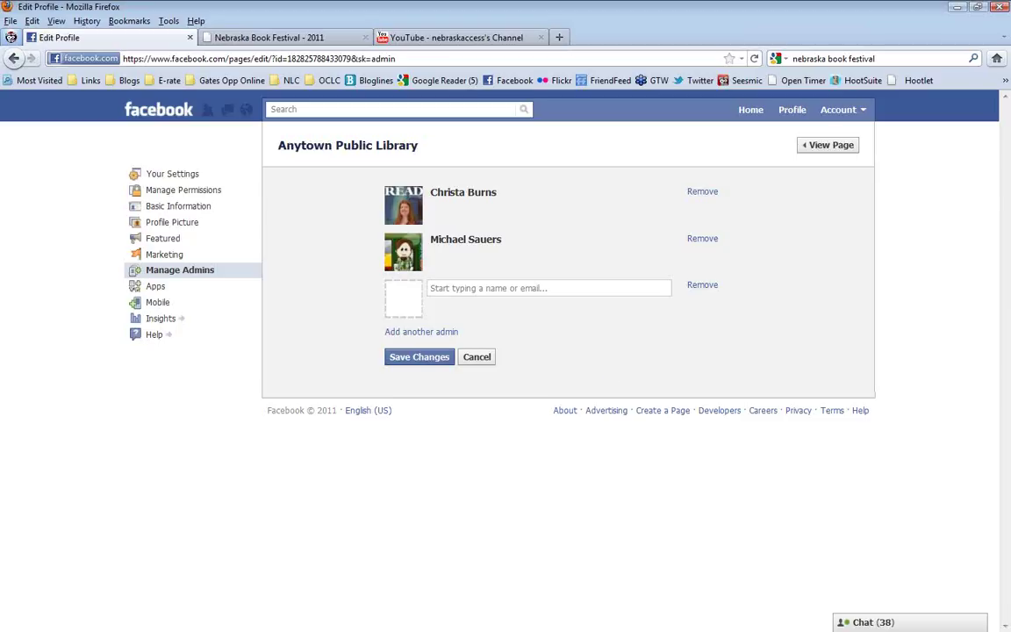
View the Anytown Public Library page and like it
{"action": "left_click", "coordinate": [827, 146]}
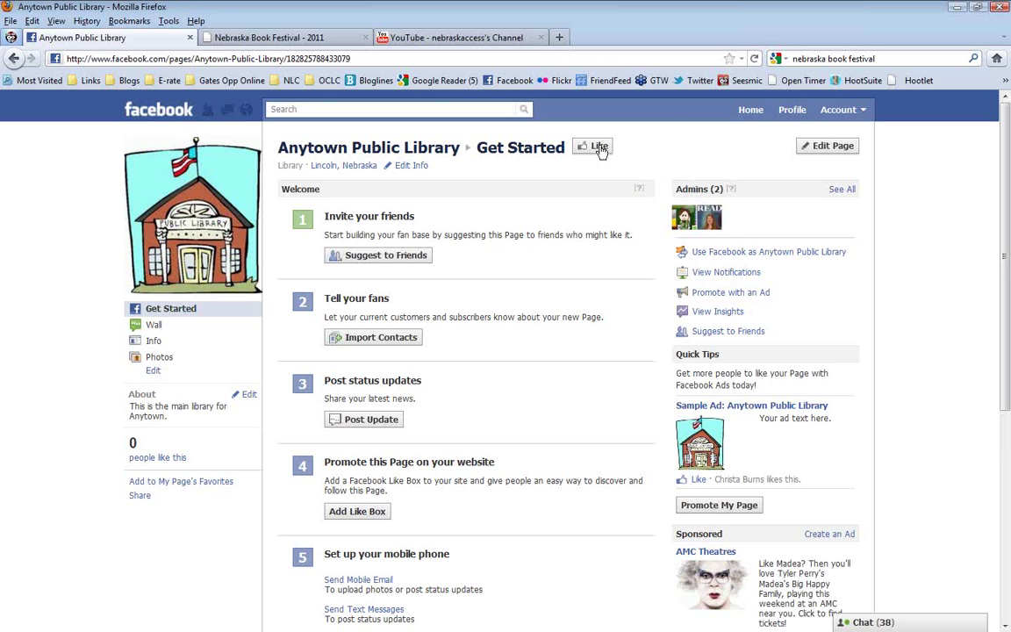
{"action": "left_click", "coordinate": [597, 148]}
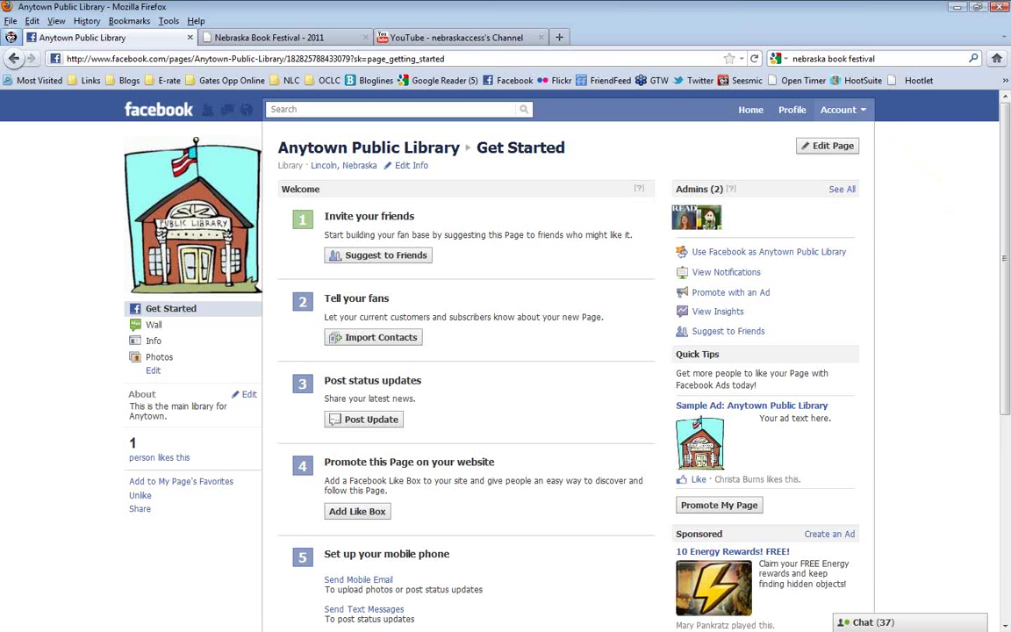
{"action": "left_click", "coordinate": [862, 111]}
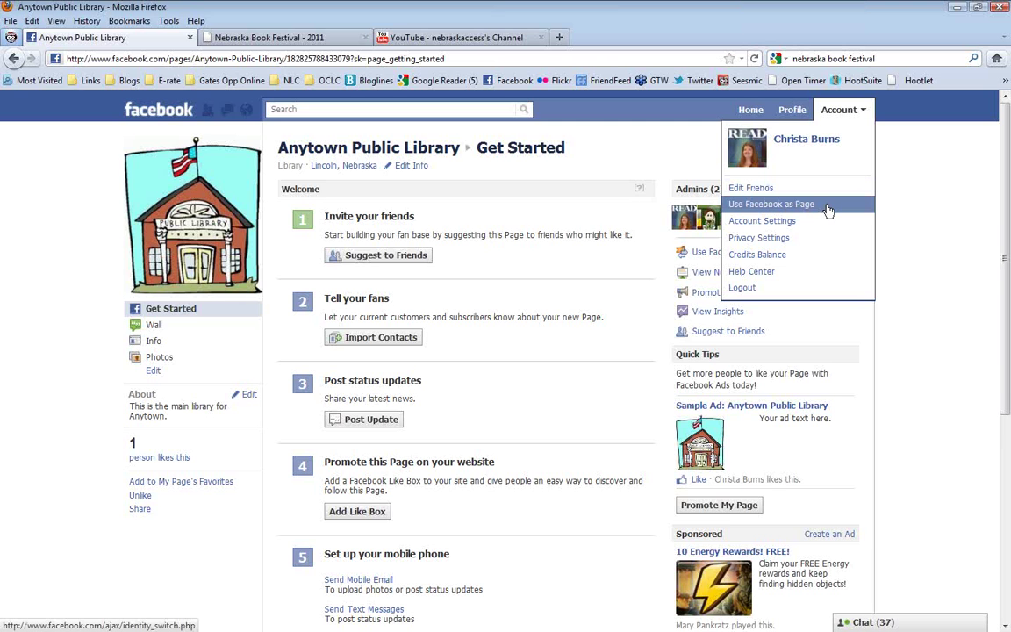
Use Facebook as Page to switch to Anytown Public Library, then Nebraska Library Commission
{"action": "left_click", "coordinate": [827, 209]}
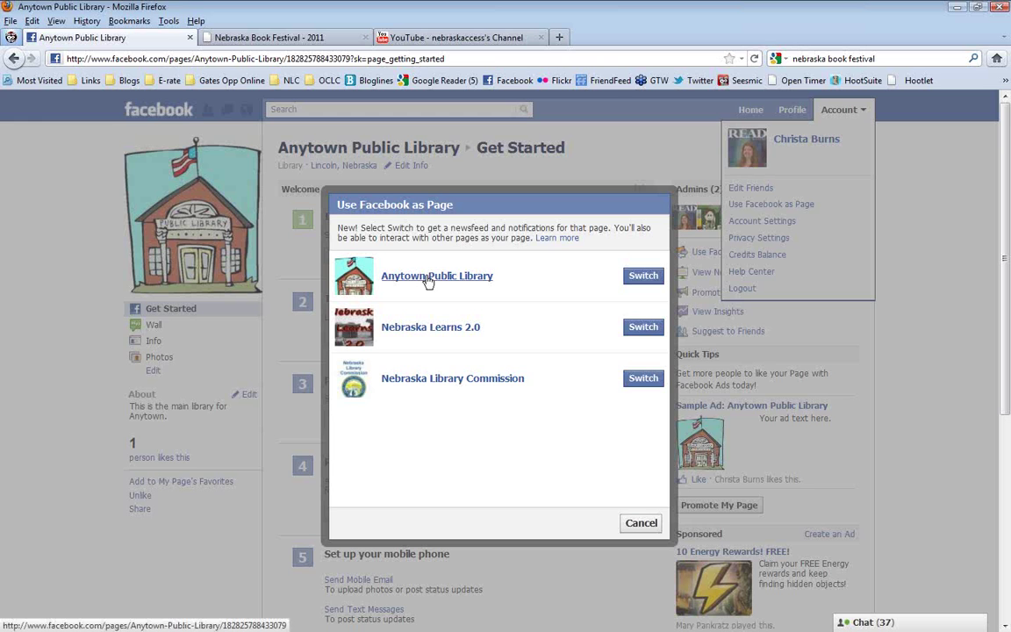
{"action": "left_click", "coordinate": [428, 277]}
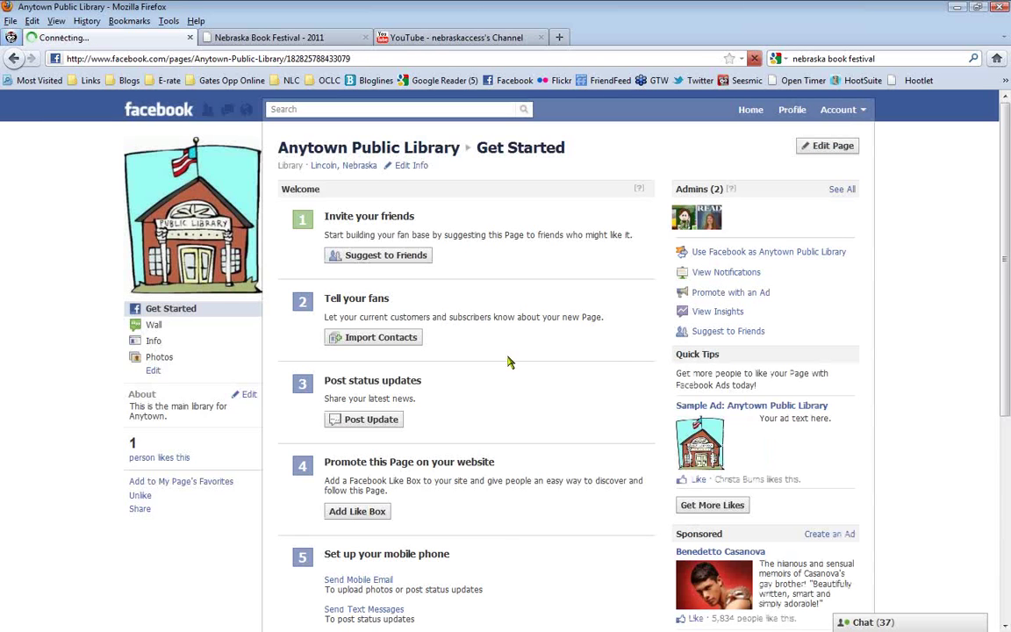
{"action": "left_click", "coordinate": [858, 114]}
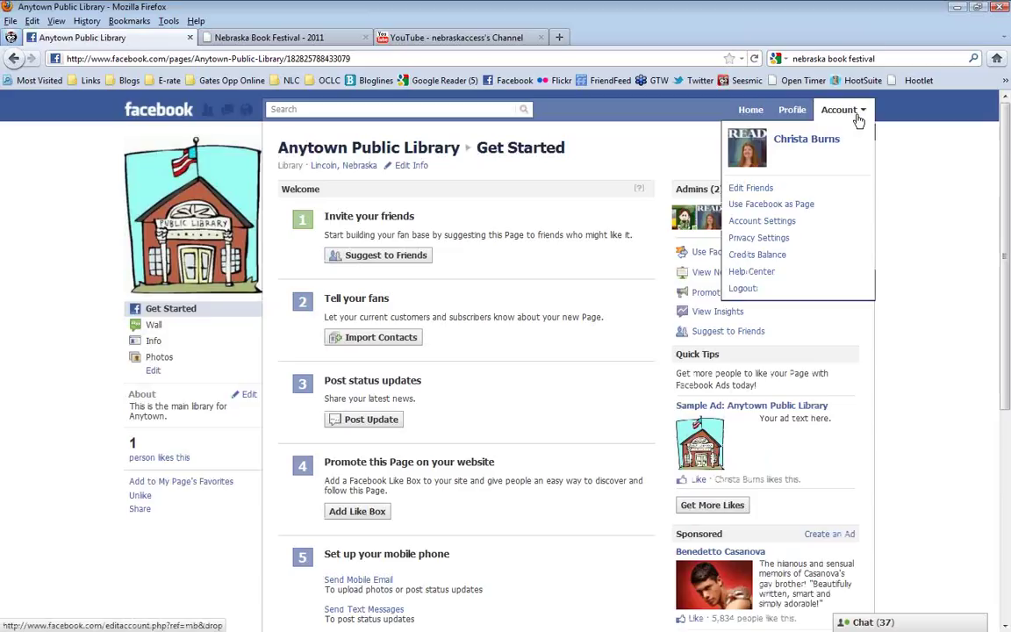
{"action": "left_click", "coordinate": [776, 206]}
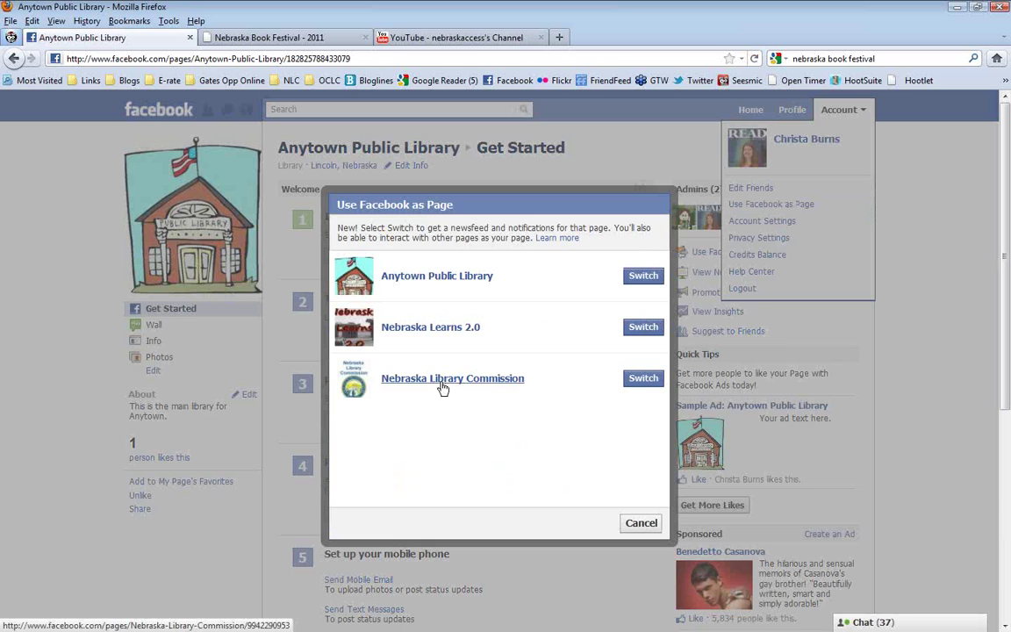
{"action": "left_click", "coordinate": [443, 383]}
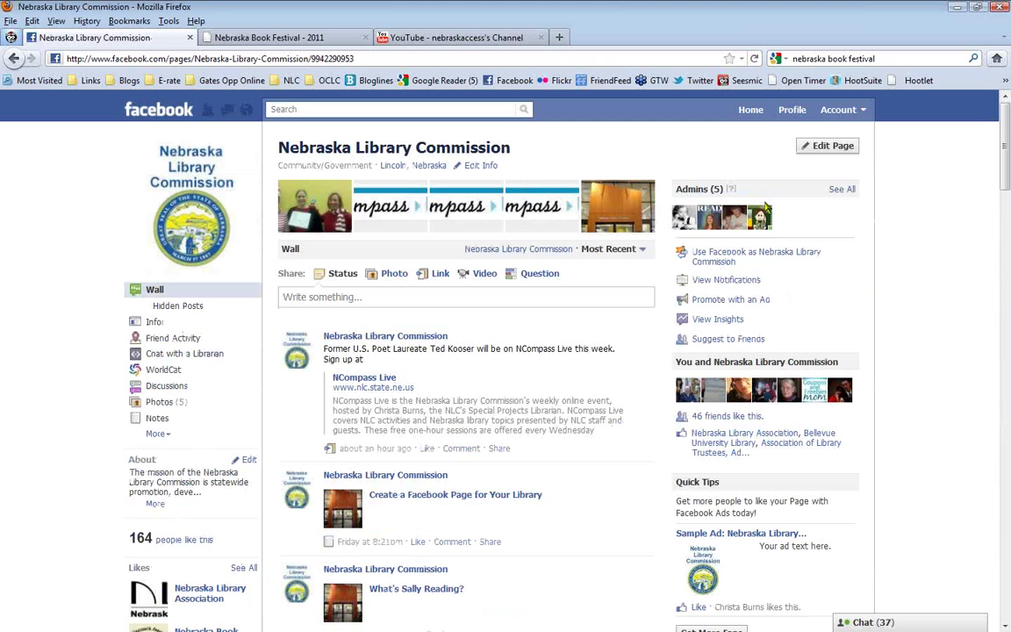
Review the Nebraska Library Commission's notifications and scroll through its Insights statistics
{"action": "left_click", "coordinate": [727, 280]}
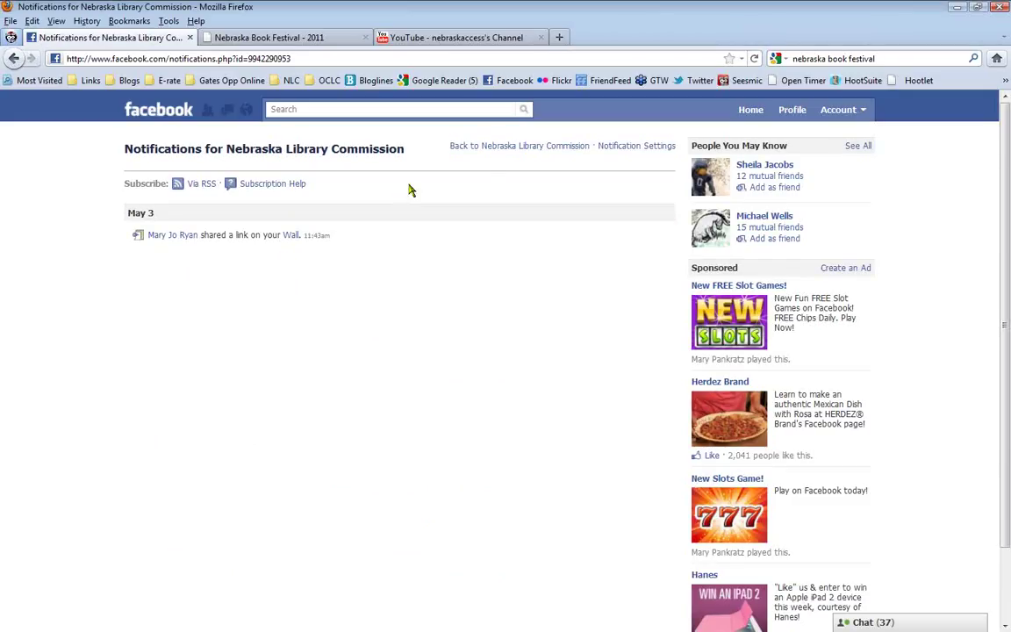
{"action": "left_click", "coordinate": [453, 145]}
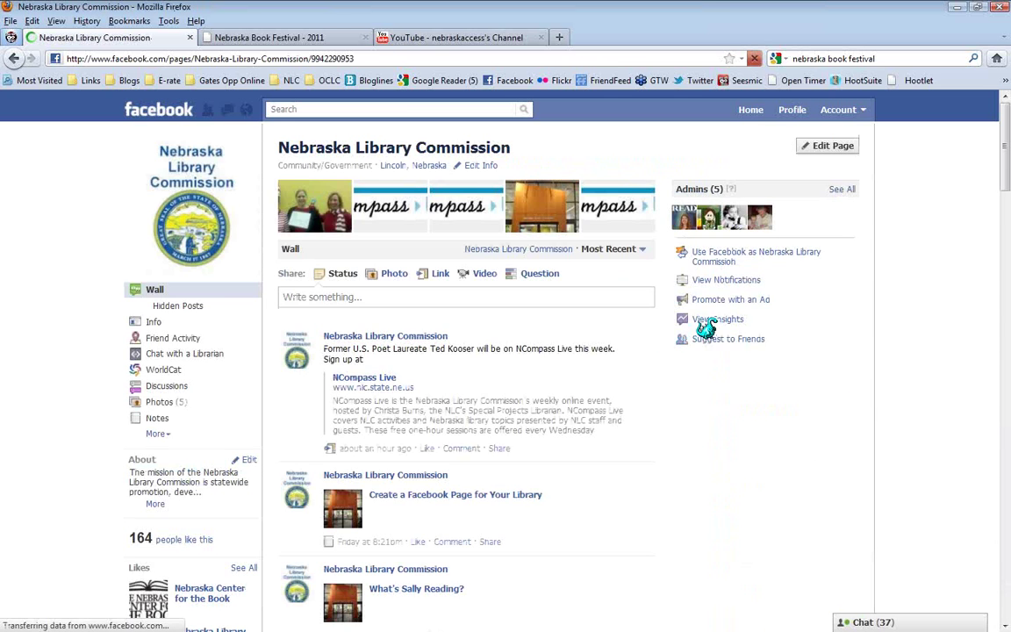
{"action": "left_click", "coordinate": [724, 323]}
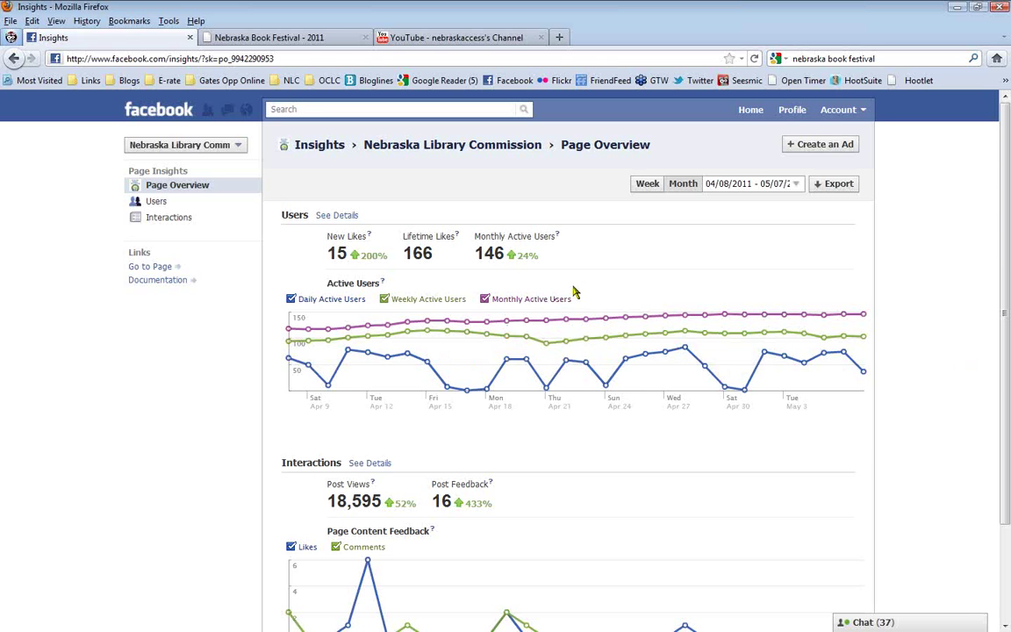
{"action": "left_click_drag", "start_coordinate": [1007, 303], "coordinate": [1005, 381]}
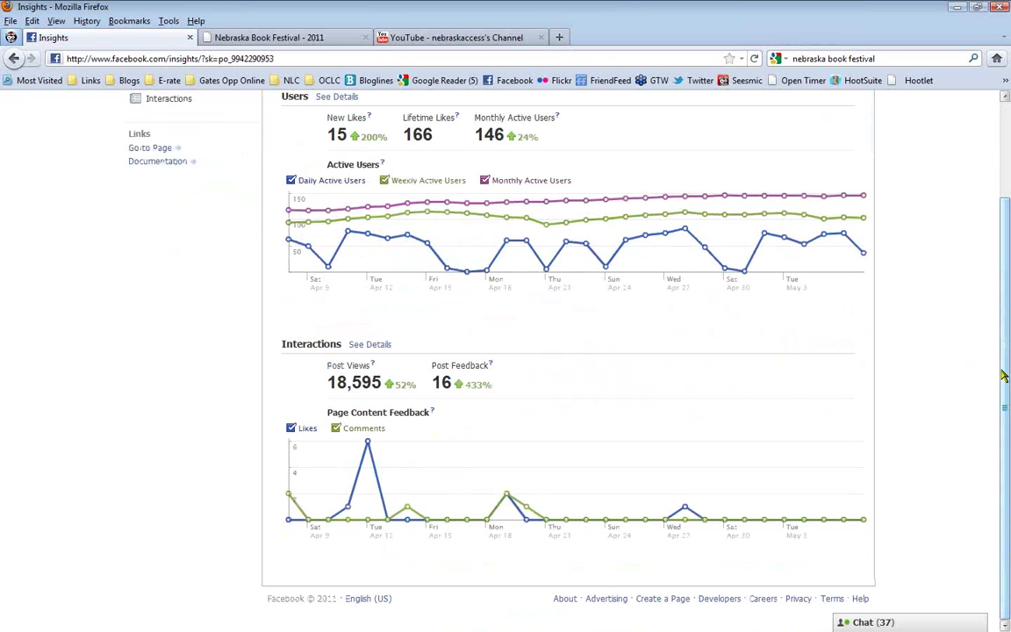
{"action": "left_click_drag", "start_coordinate": [1005, 375], "coordinate": [905, 176]}
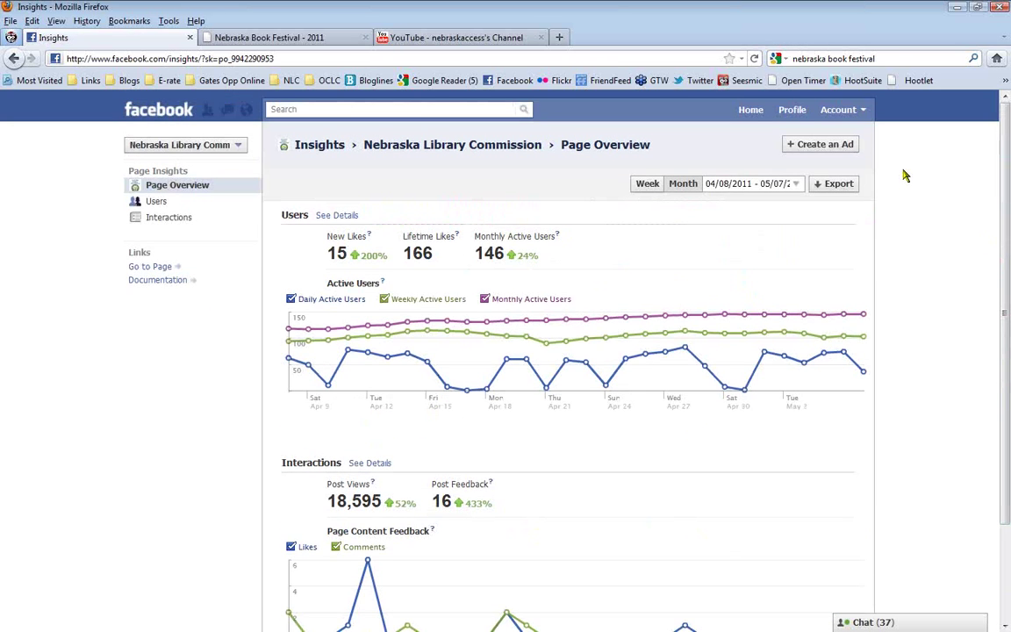
Switch to using Facebook as the Anytown Public Library page
{"action": "left_click", "coordinate": [863, 111]}
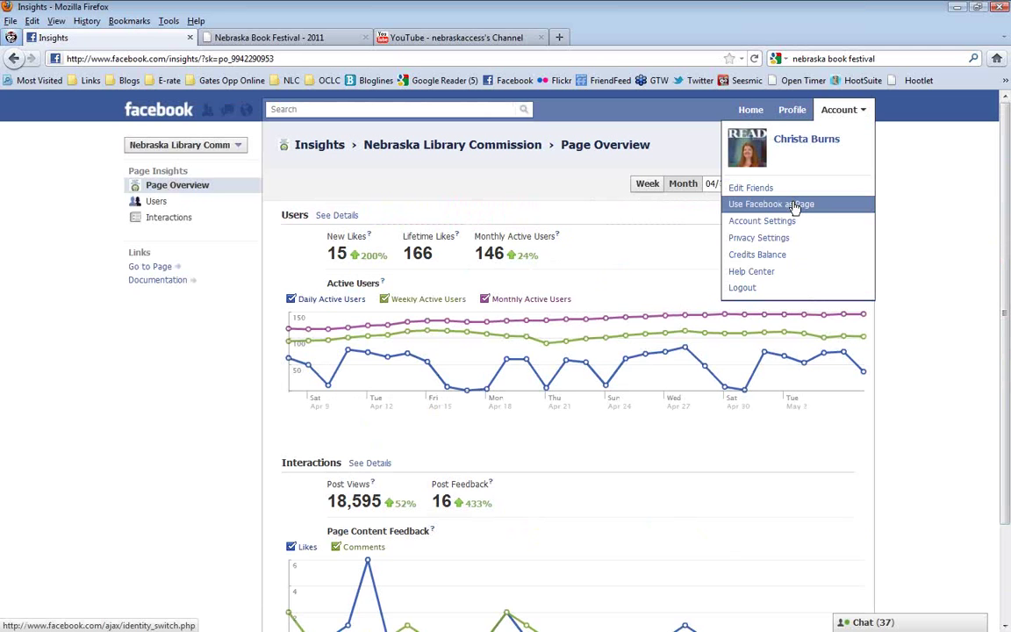
{"action": "left_click", "coordinate": [756, 204]}
{"action": "left_click", "coordinate": [452, 279]}
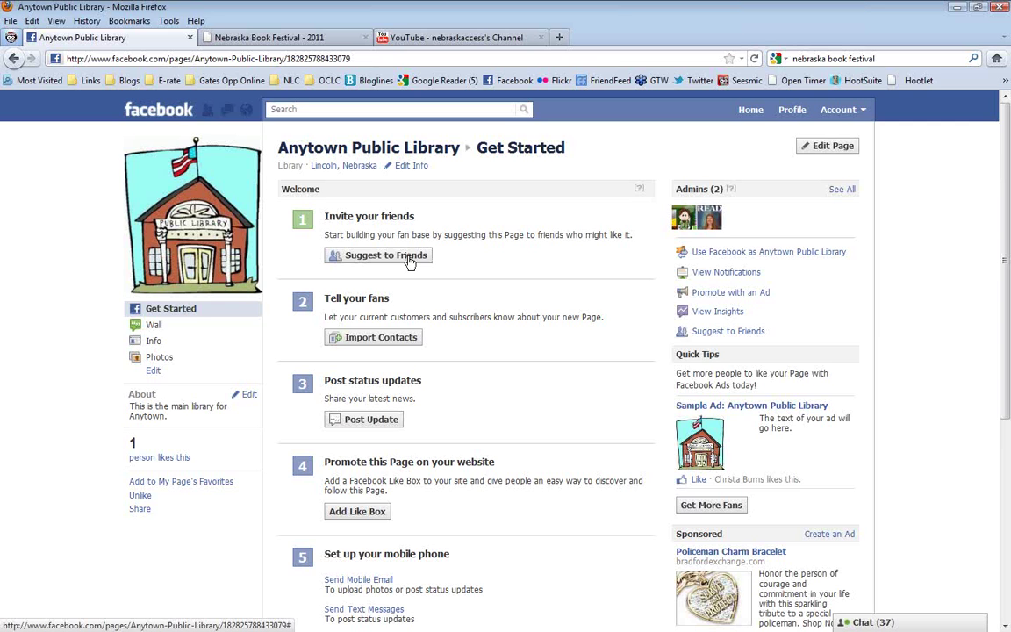
{"action": "left_click", "coordinate": [409, 260]}
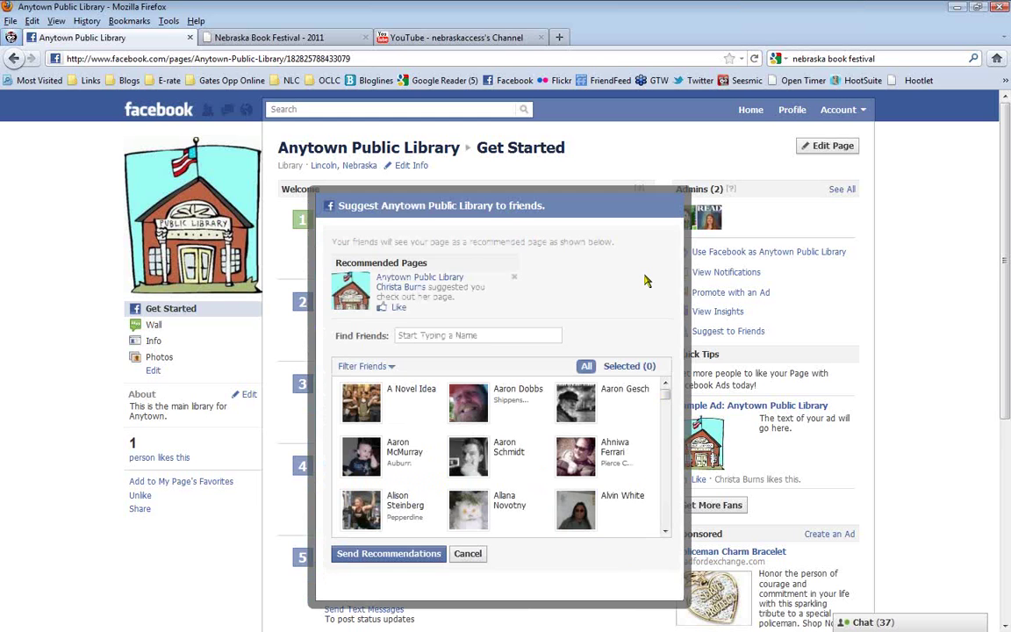
{"action": "left_click", "coordinate": [469, 557]}
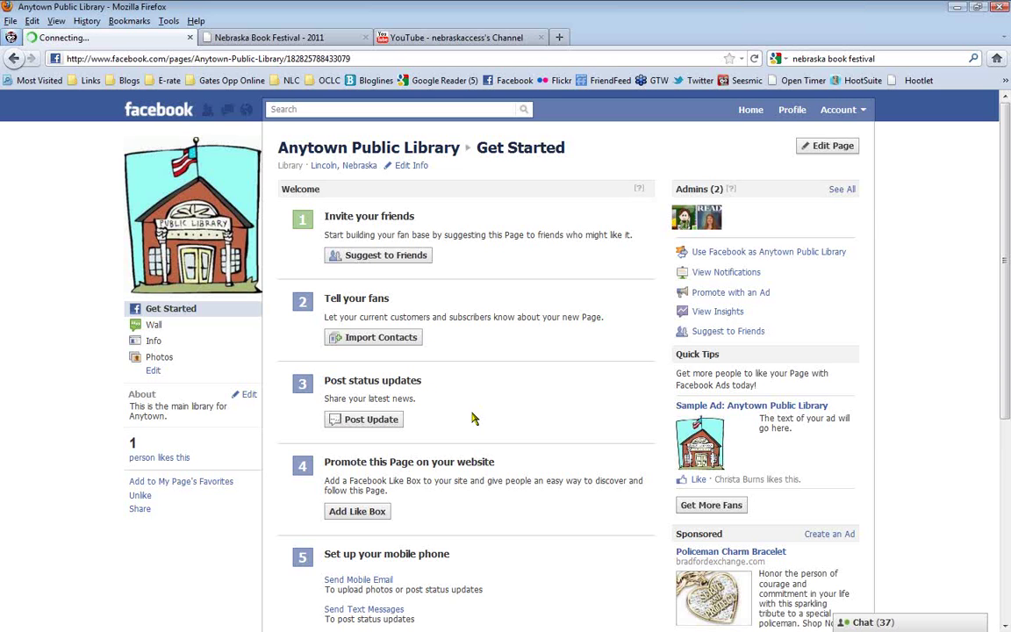
Post the status 'Toddler Story Time is Thursday's at 2pm.' on the library's Wall
{"action": "left_click", "coordinate": [371, 421]}
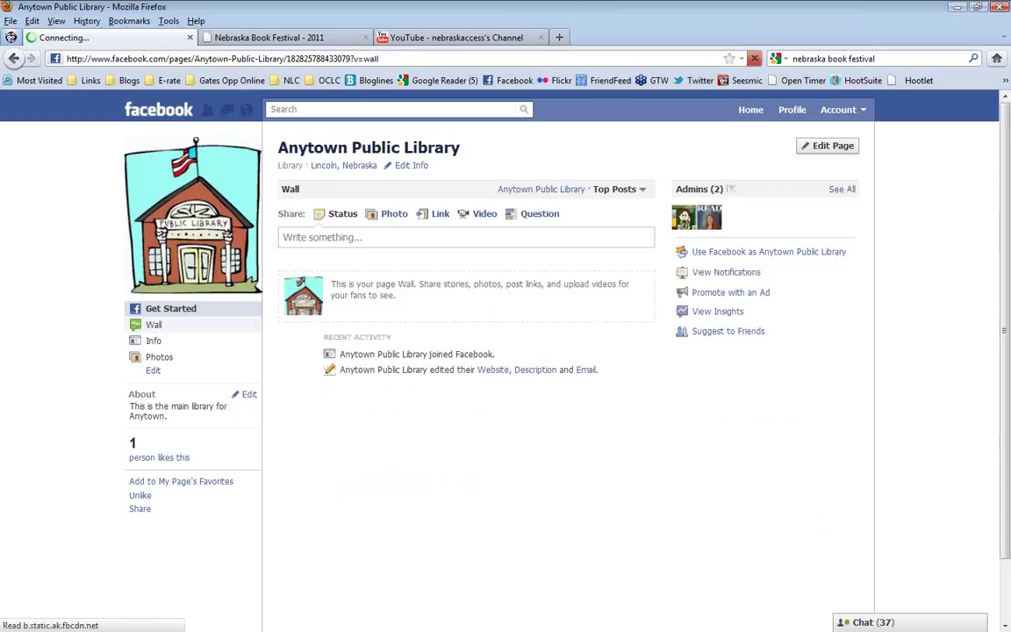
{"action": "left_click", "coordinate": [367, 237]}
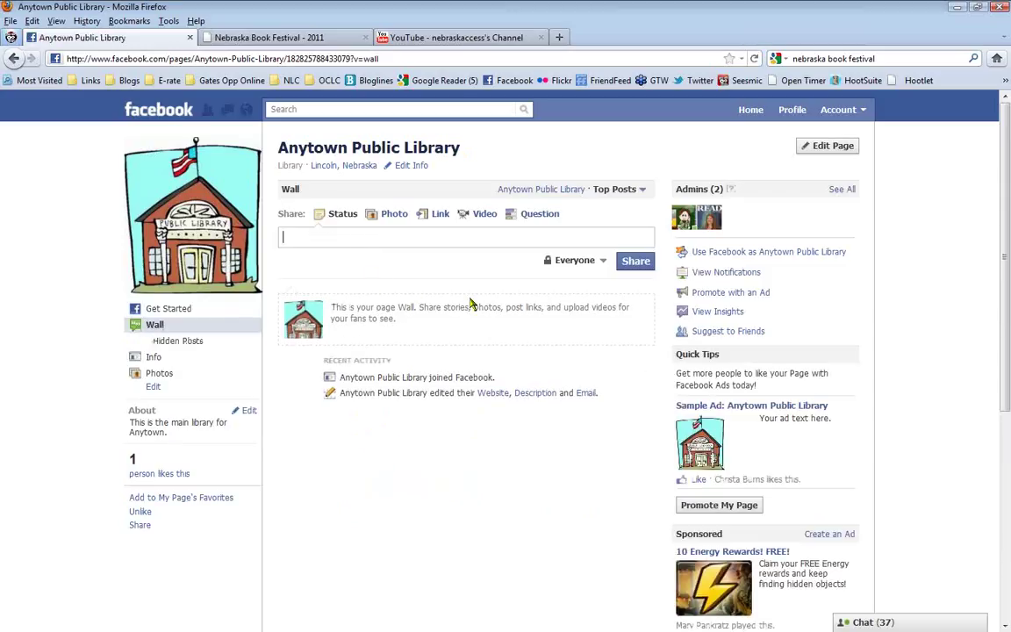
{"action": "type", "text": "Toddler Story Time is"}
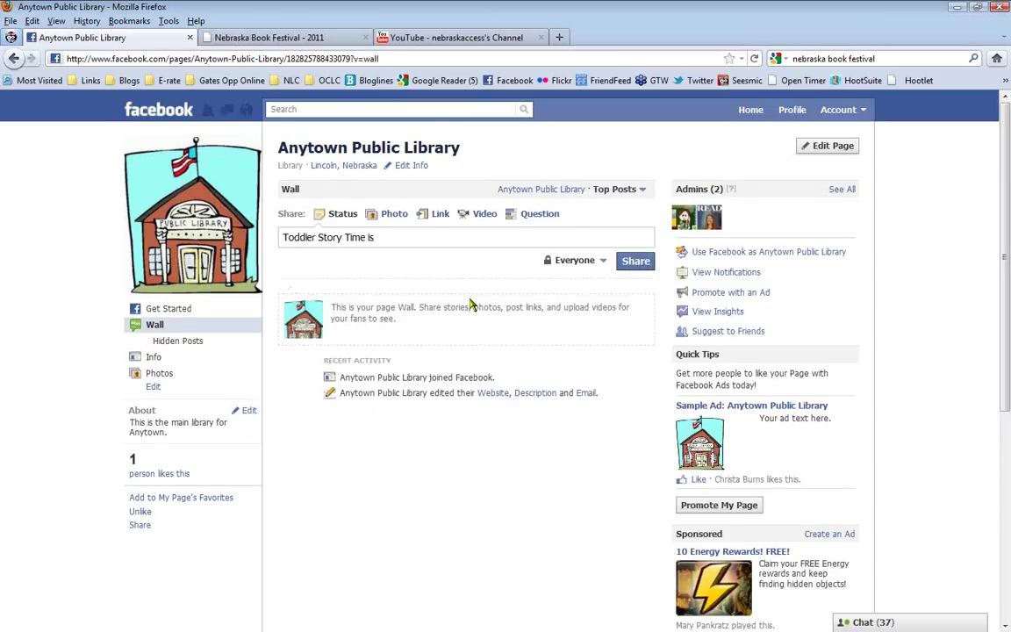
{"action": "type", "text": " Thursday's at 2pm."}
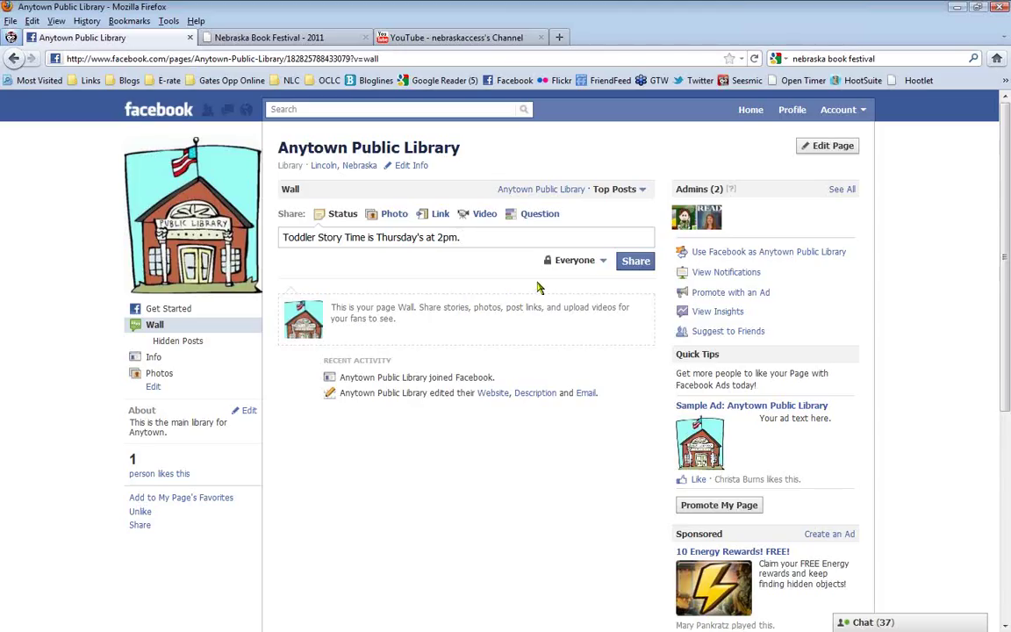
{"action": "left_click", "coordinate": [636, 262]}
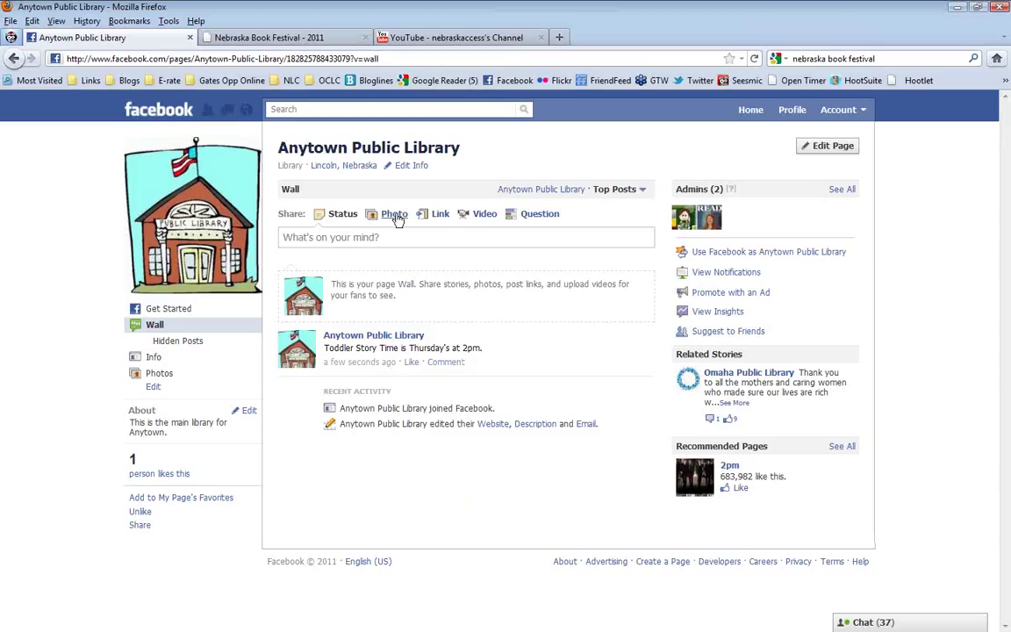
Copy the Nebraska Book Festival page's web address from its Firefox tab
{"action": "left_click", "coordinate": [485, 215]}
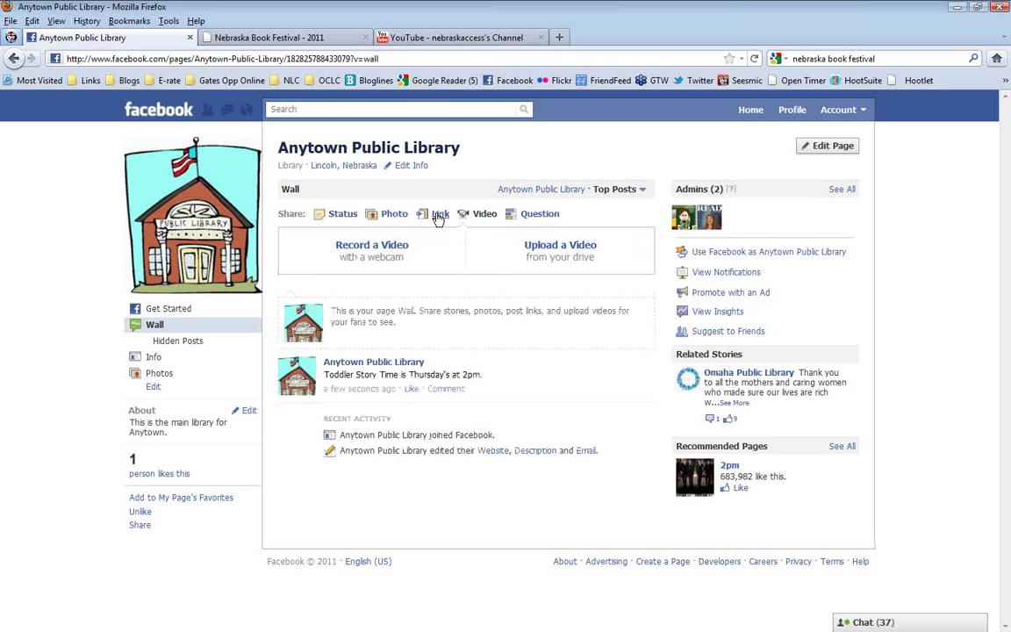
{"action": "left_click", "coordinate": [339, 214]}
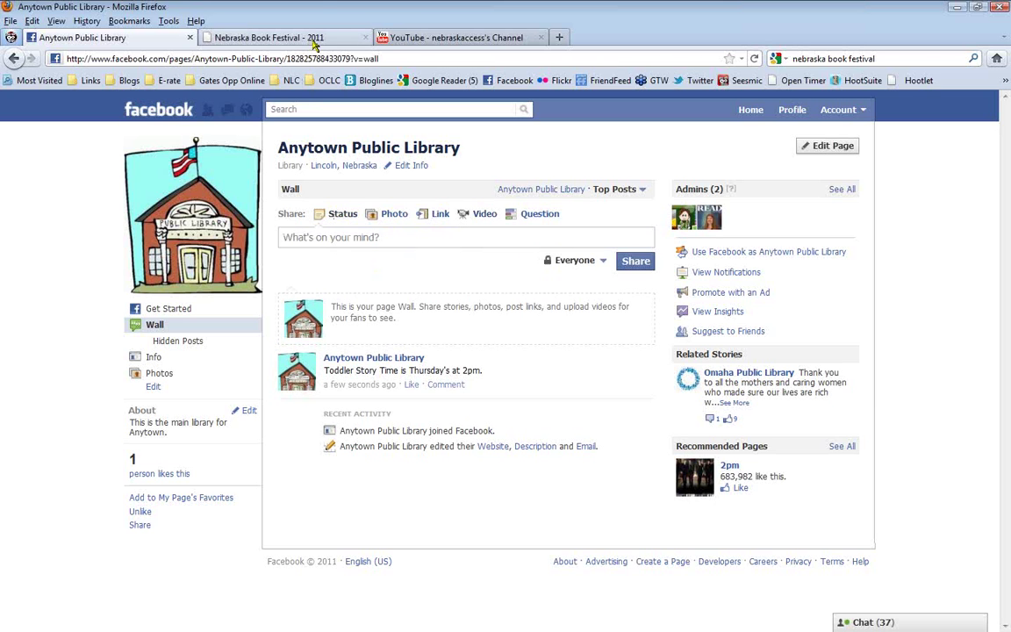
{"action": "left_click", "coordinate": [313, 38]}
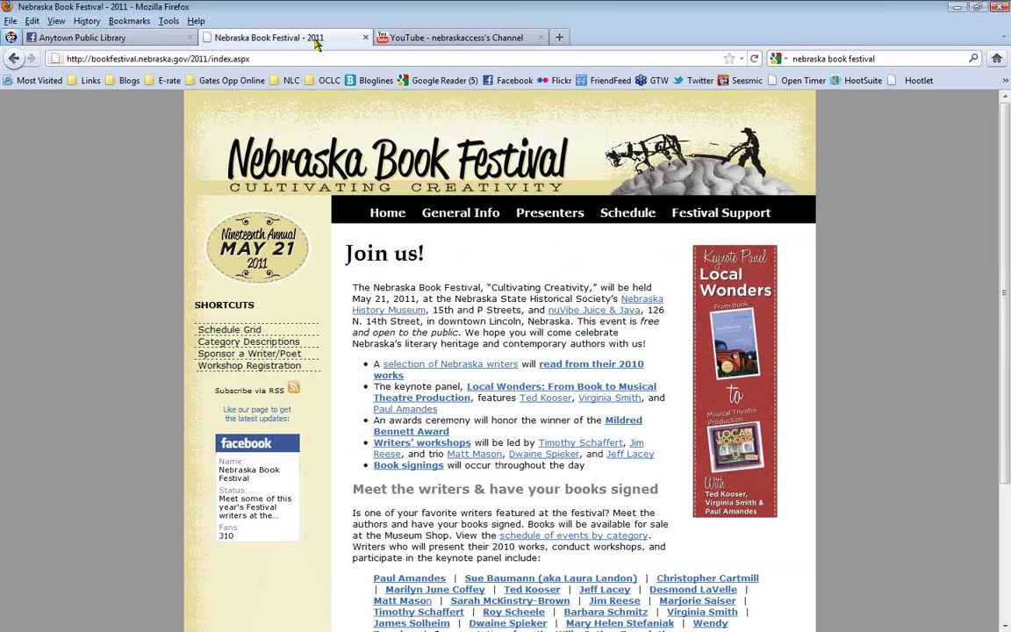
{"action": "left_click", "coordinate": [272, 58]}
{"action": "right_click", "coordinate": [232, 59]}
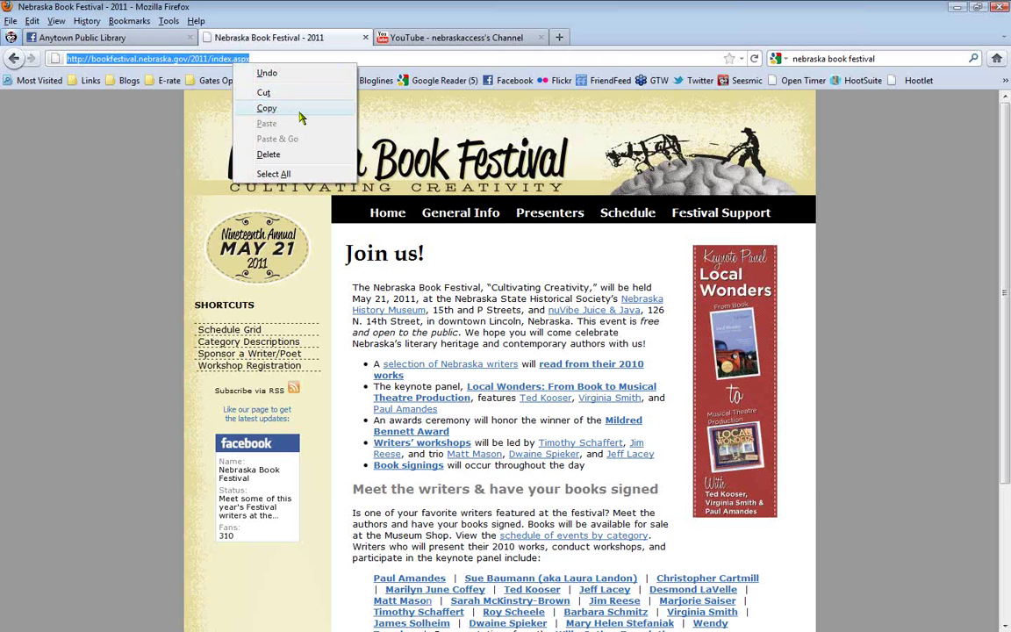
{"action": "left_click", "coordinate": [299, 116]}
Share the pasted Nebraska Book Festival - 2011 link on the wall with the May 21 logo thumbnail
{"action": "left_click", "coordinate": [134, 38]}
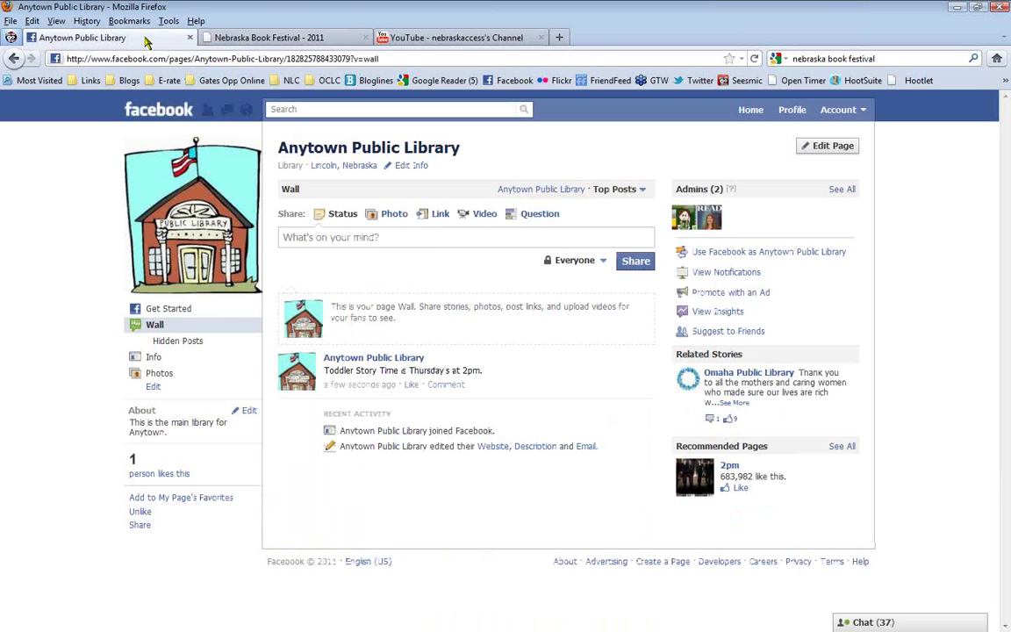
{"action": "left_click", "coordinate": [327, 238]}
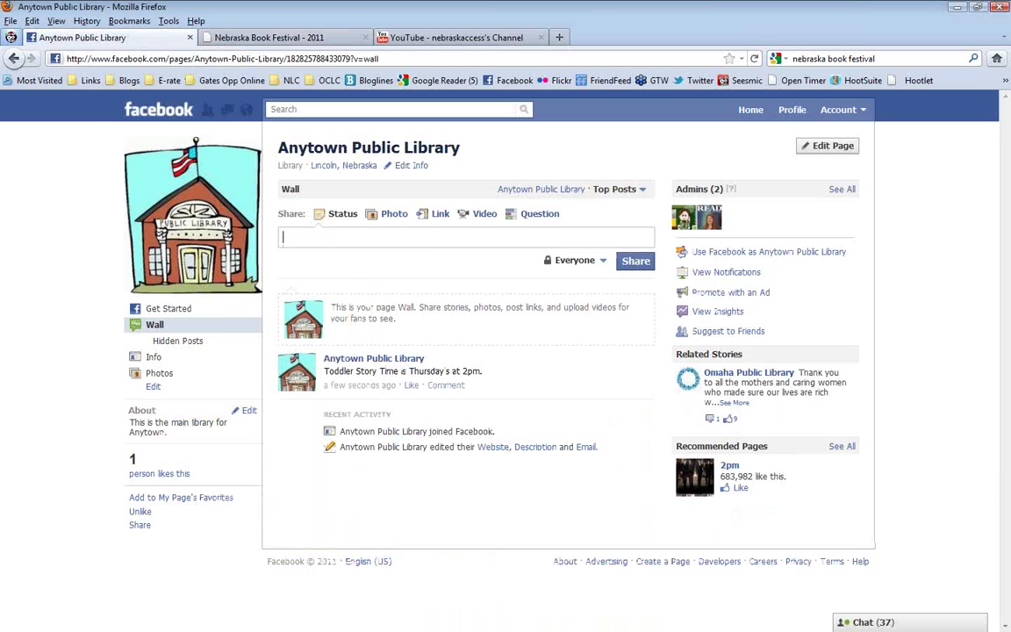
{"action": "right_click", "coordinate": [330, 240]}
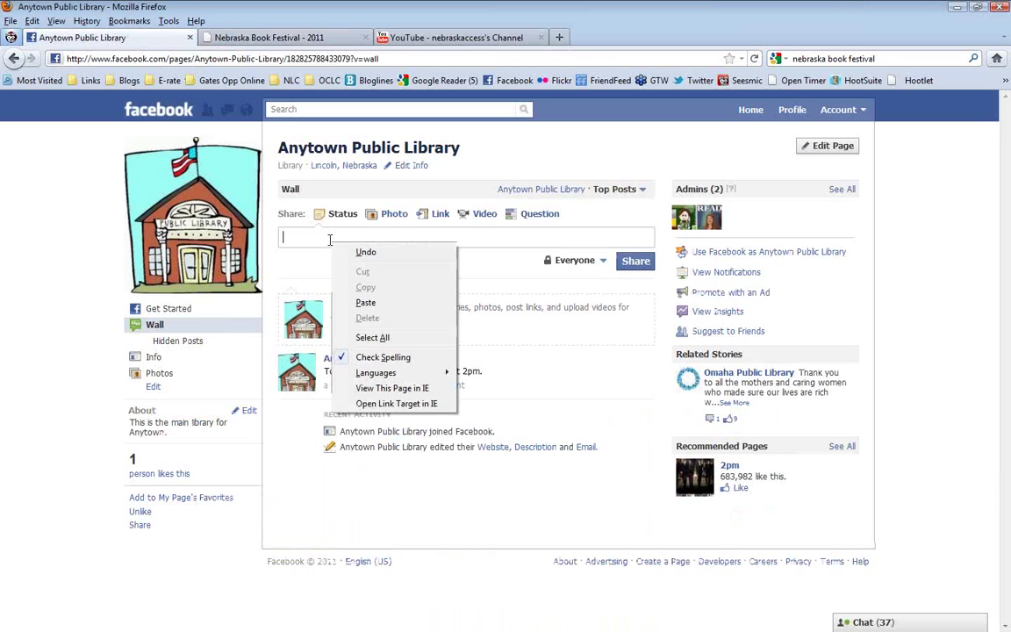
{"action": "left_click", "coordinate": [378, 305]}
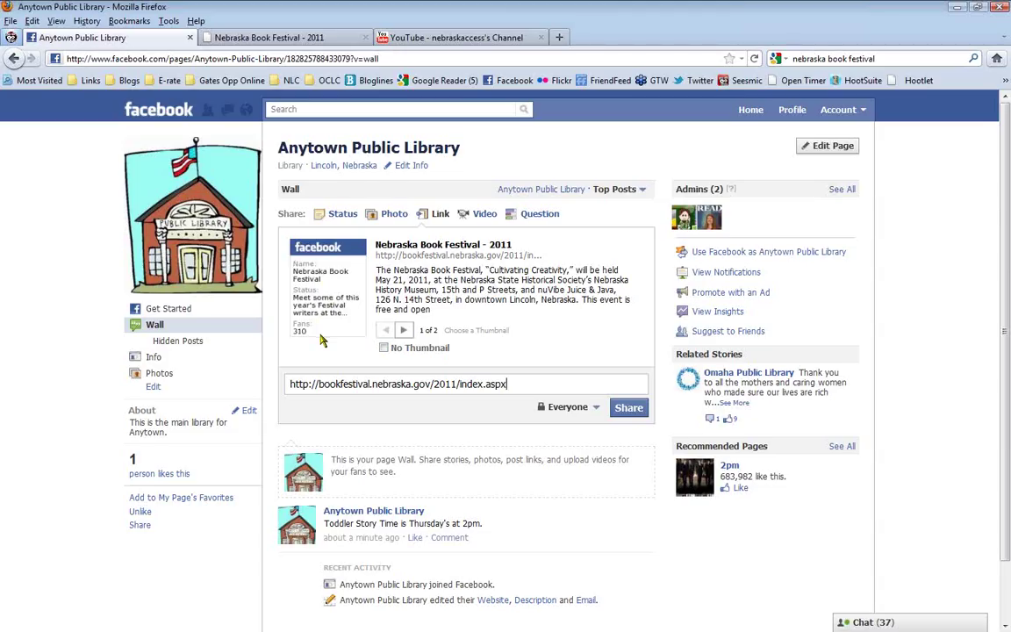
{"action": "left_click", "coordinate": [403, 330]}
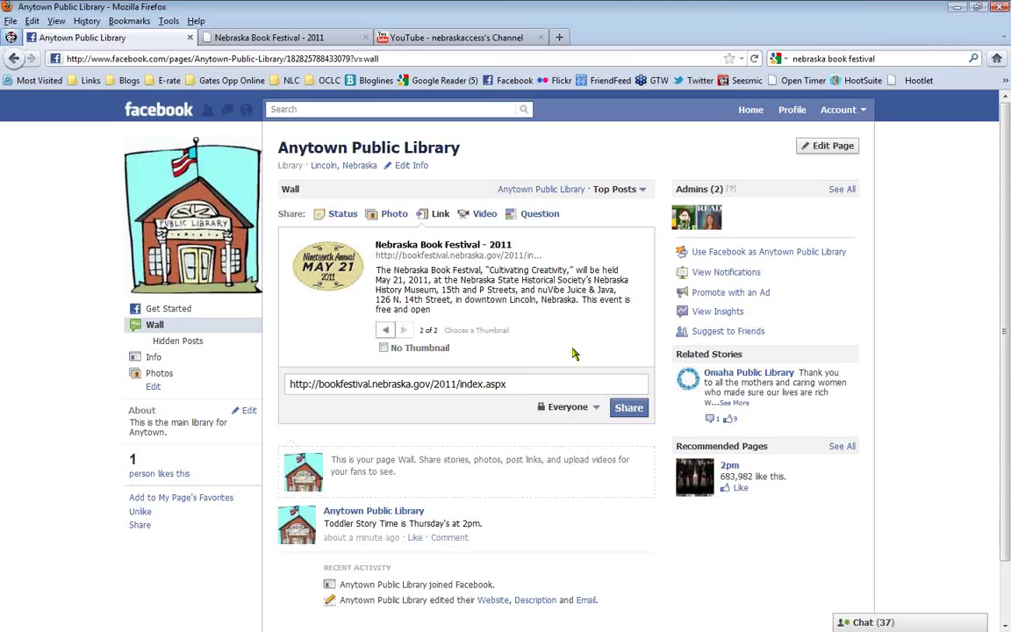
{"action": "left_click", "coordinate": [629, 408]}
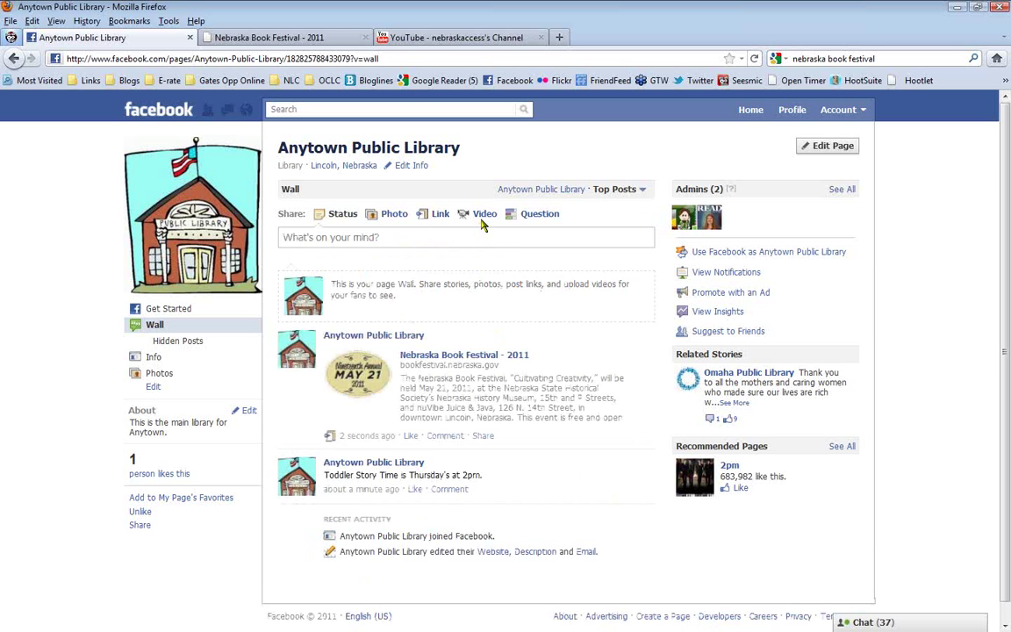
Open and pause the Now Hiring @ Your Library YouTube video, then copy its web address
{"action": "left_click", "coordinate": [434, 38]}
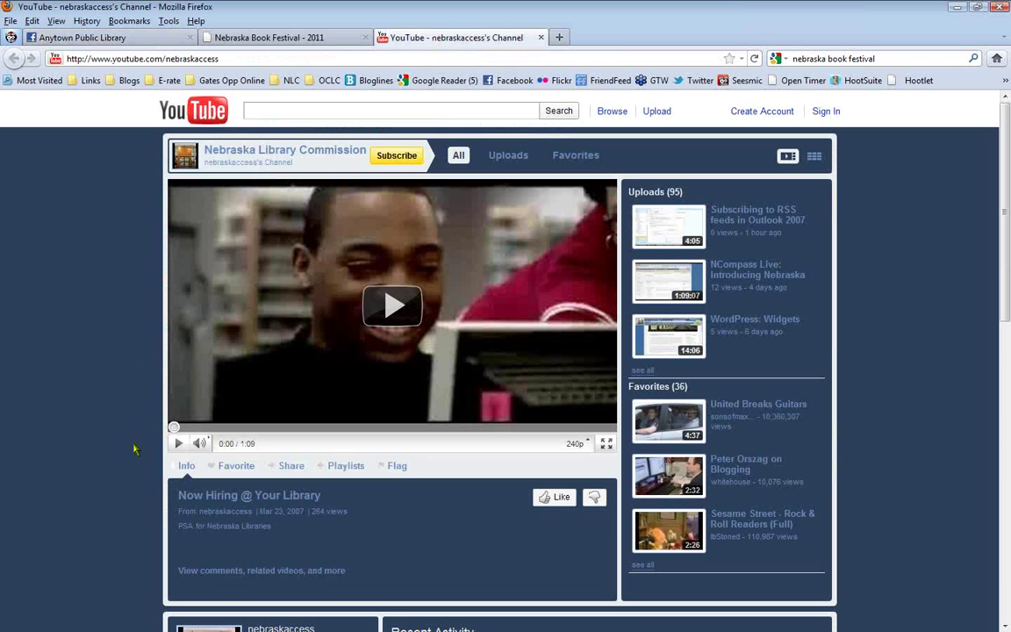
{"action": "left_click", "coordinate": [262, 504]}
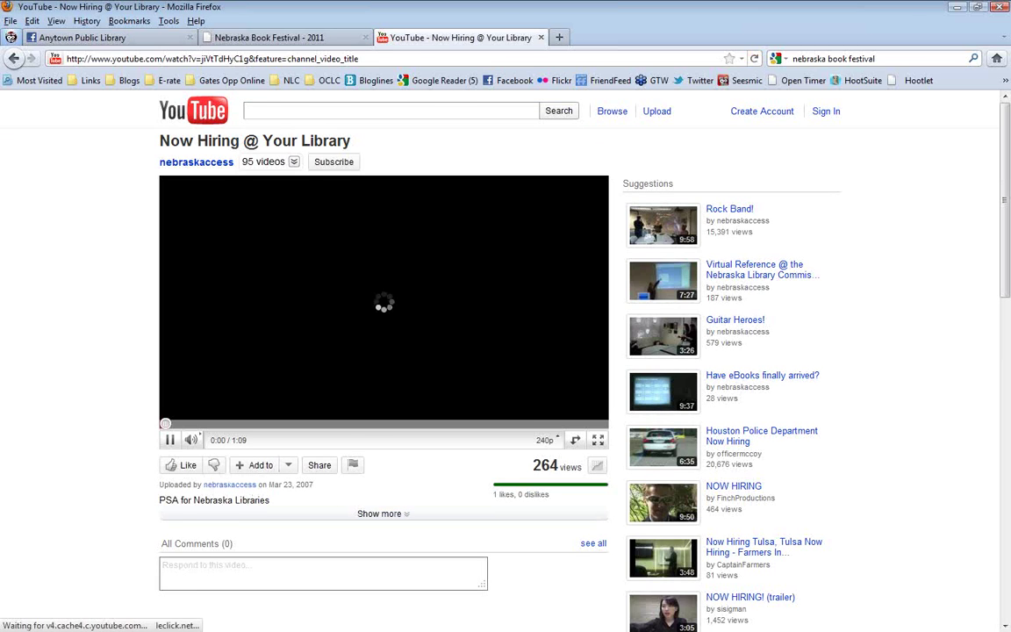
{"action": "left_click", "coordinate": [170, 441]}
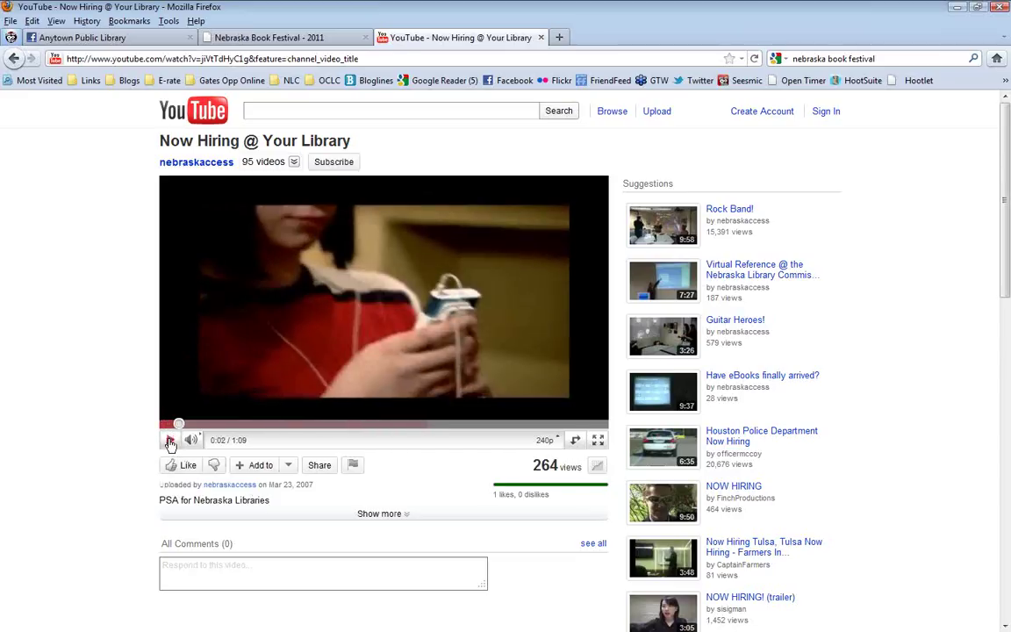
{"action": "left_click", "coordinate": [242, 58]}
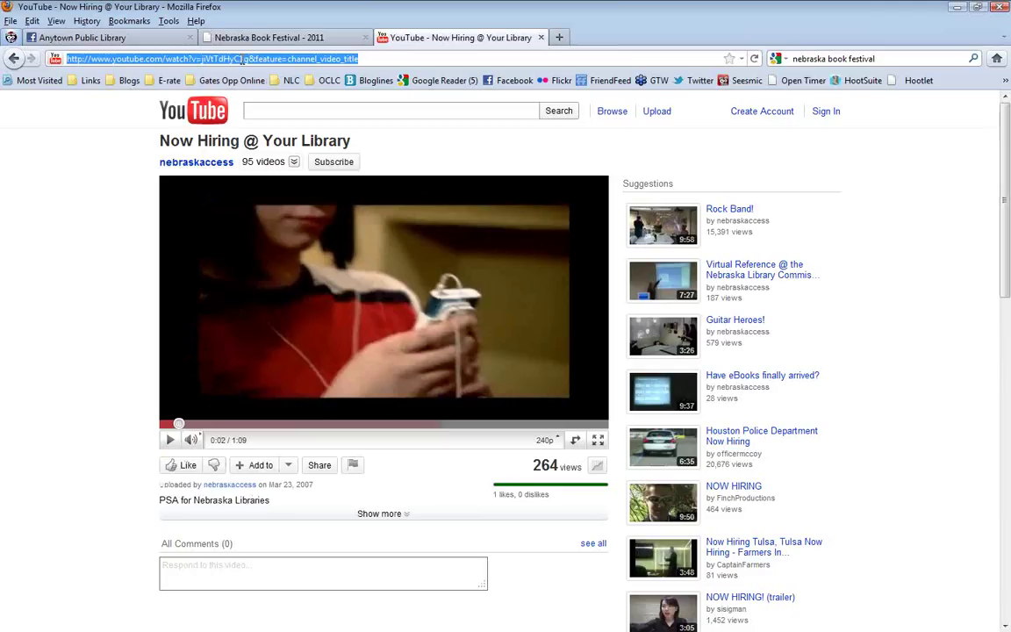
{"action": "right_click", "coordinate": [242, 59]}
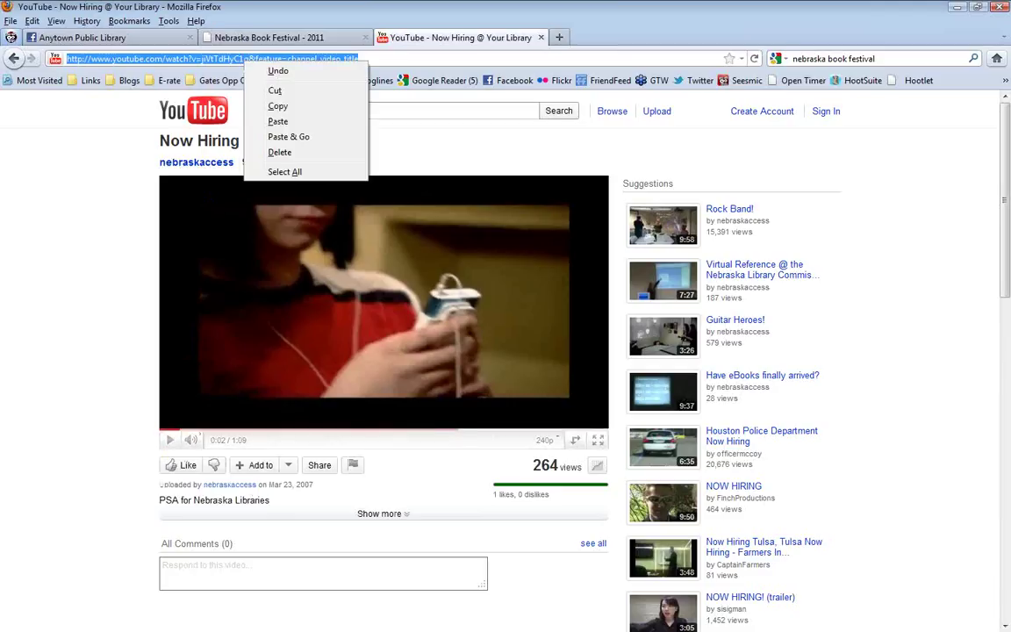
{"action": "left_click", "coordinate": [297, 108]}
{"action": "left_click", "coordinate": [133, 38]}
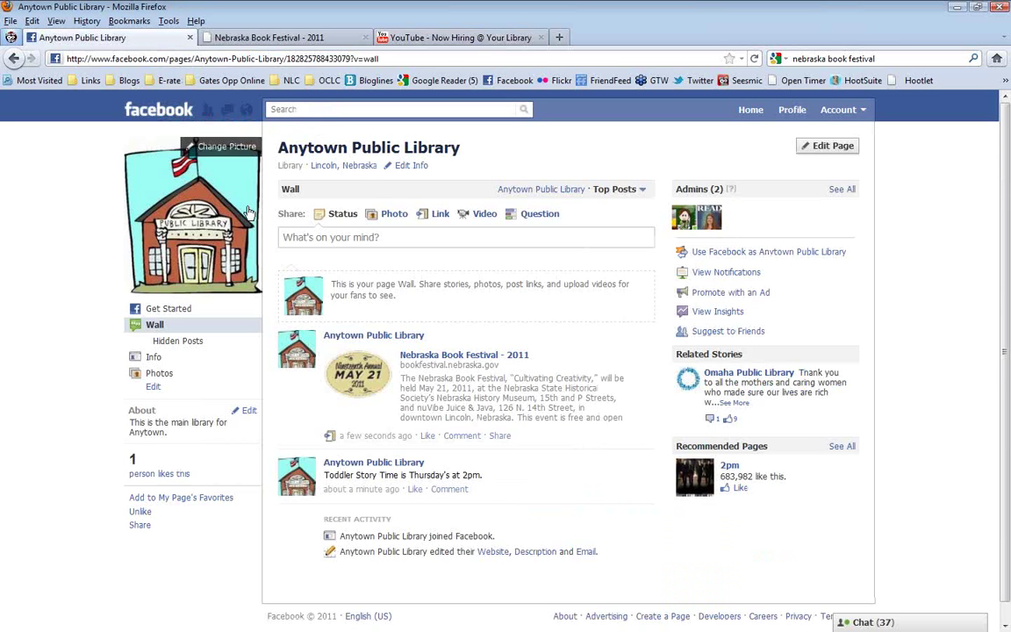
{"action": "left_click", "coordinate": [292, 236]}
Share the pasted Now Hiring @ Your Library video link, then play and pause it inline
{"action": "right_click", "coordinate": [334, 242]}
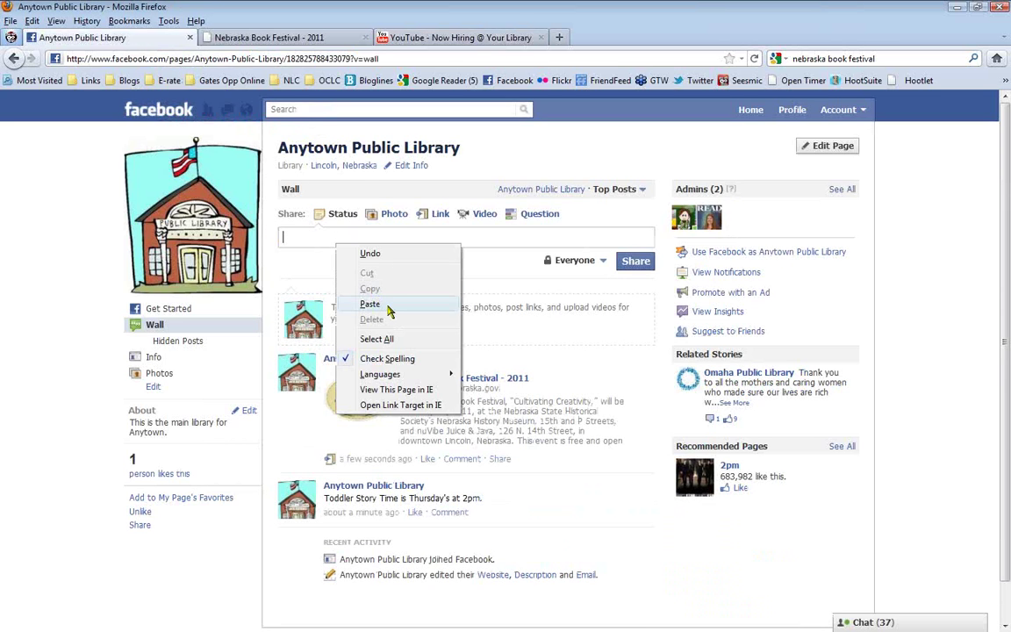
{"action": "left_click", "coordinate": [394, 305]}
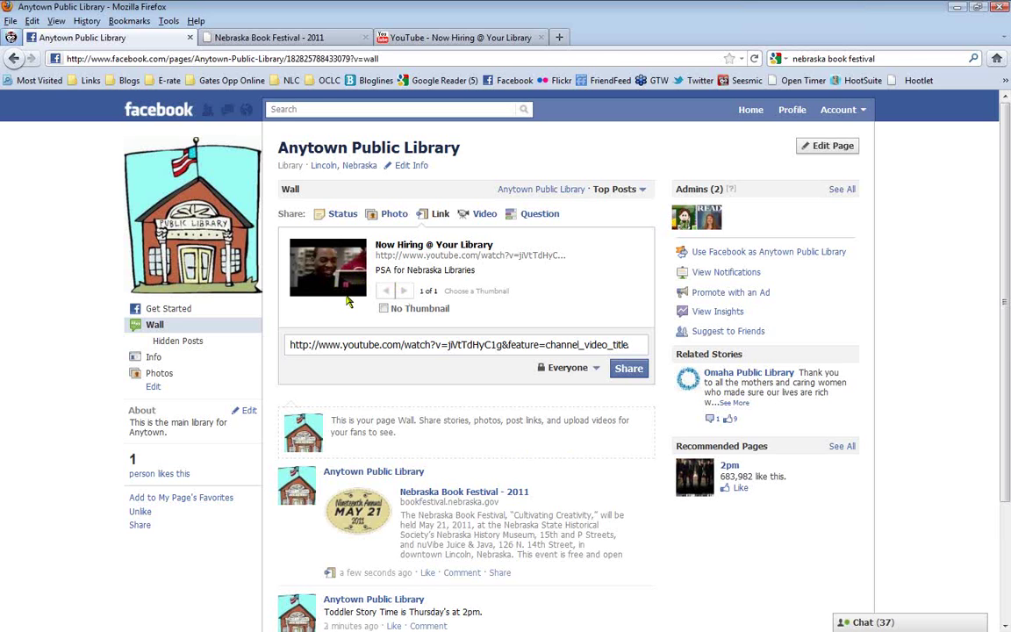
{"action": "left_click", "coordinate": [629, 373]}
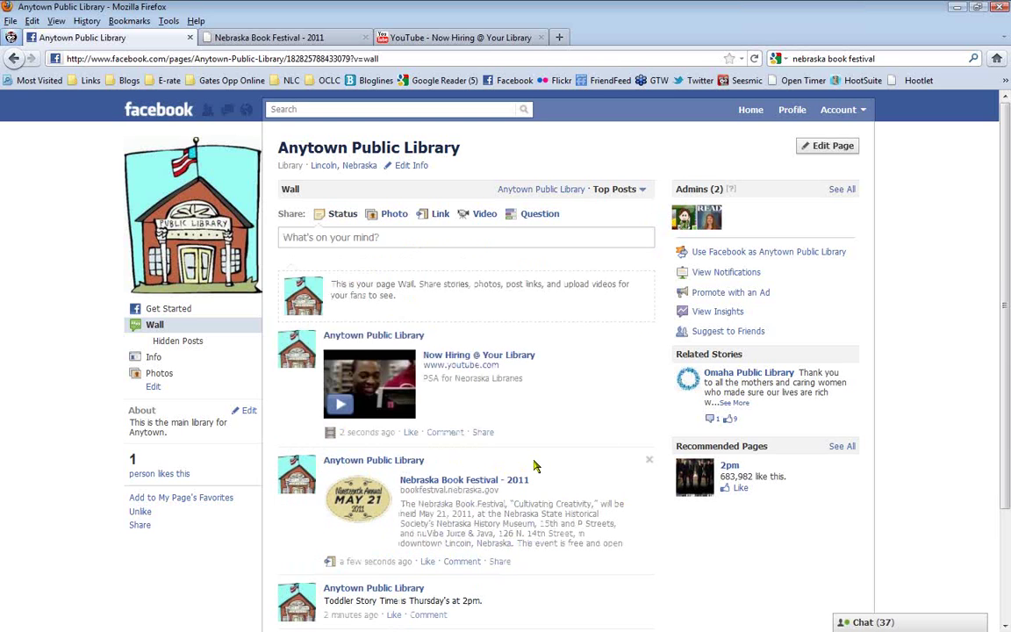
{"action": "left_click", "coordinate": [341, 408]}
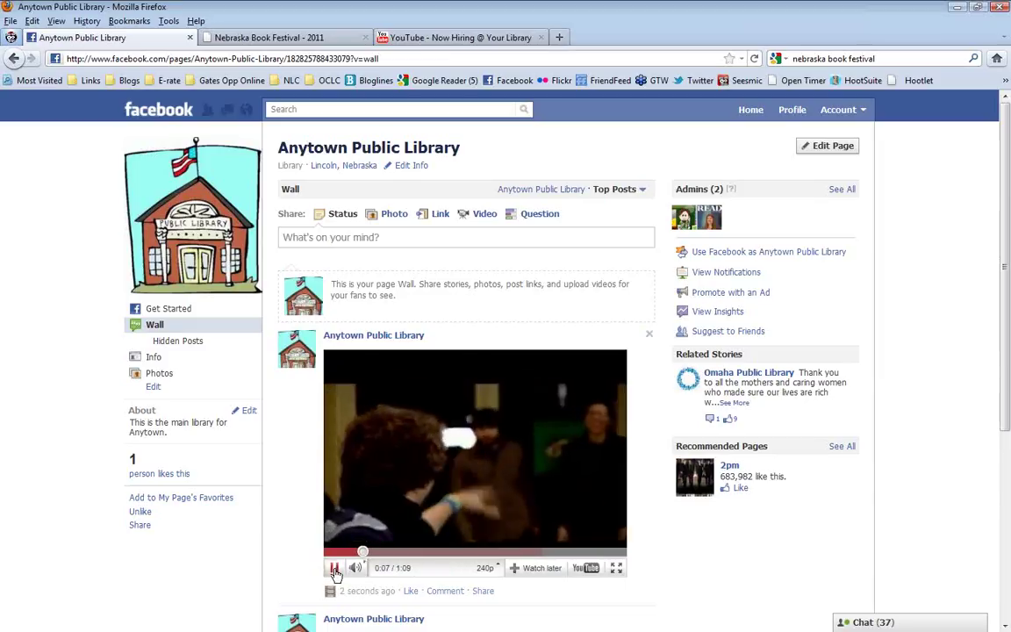
{"action": "left_click", "coordinate": [334, 570]}
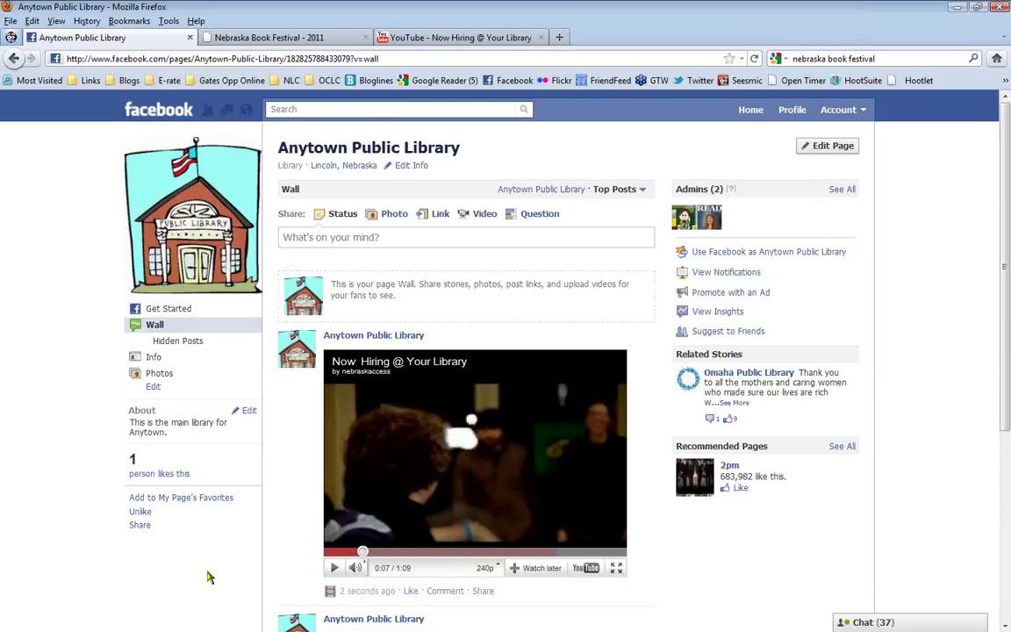